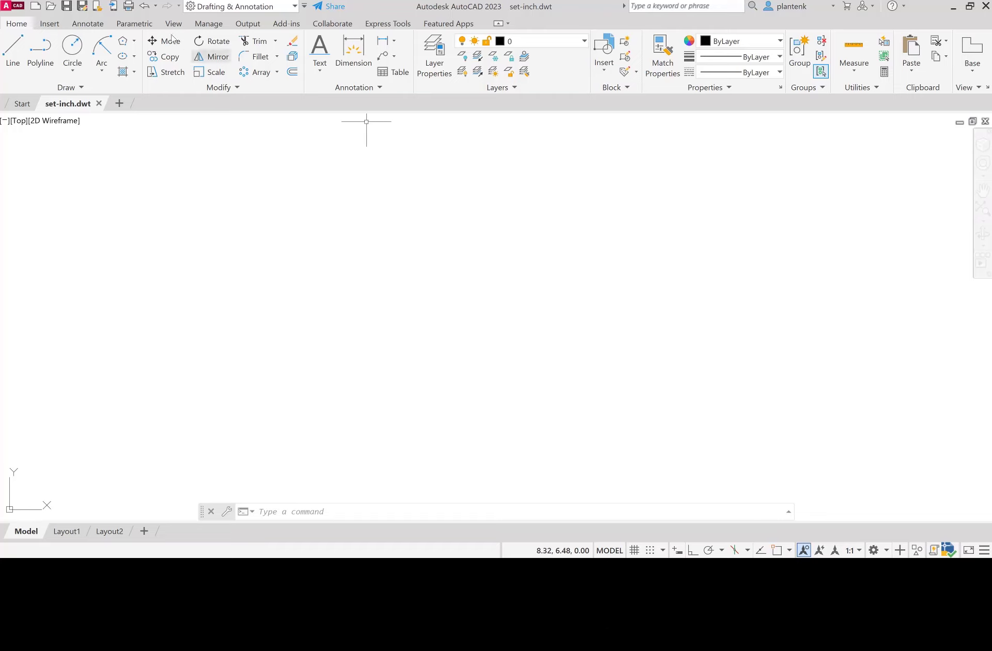
# - Save the drawing in AutoCAD 2018 Drawing (*.dwg) format as OSNAP Tut in the Osnap folder, replacing the existing file
pyautogui.click(84, 7)
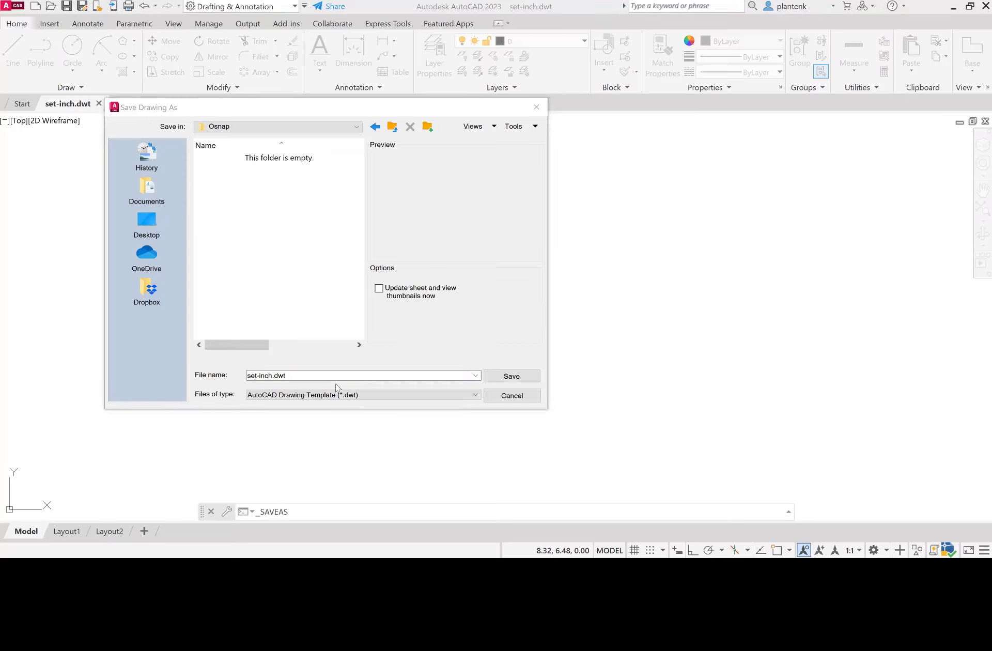
pyautogui.click(398, 394)
pyautogui.click(307, 405)
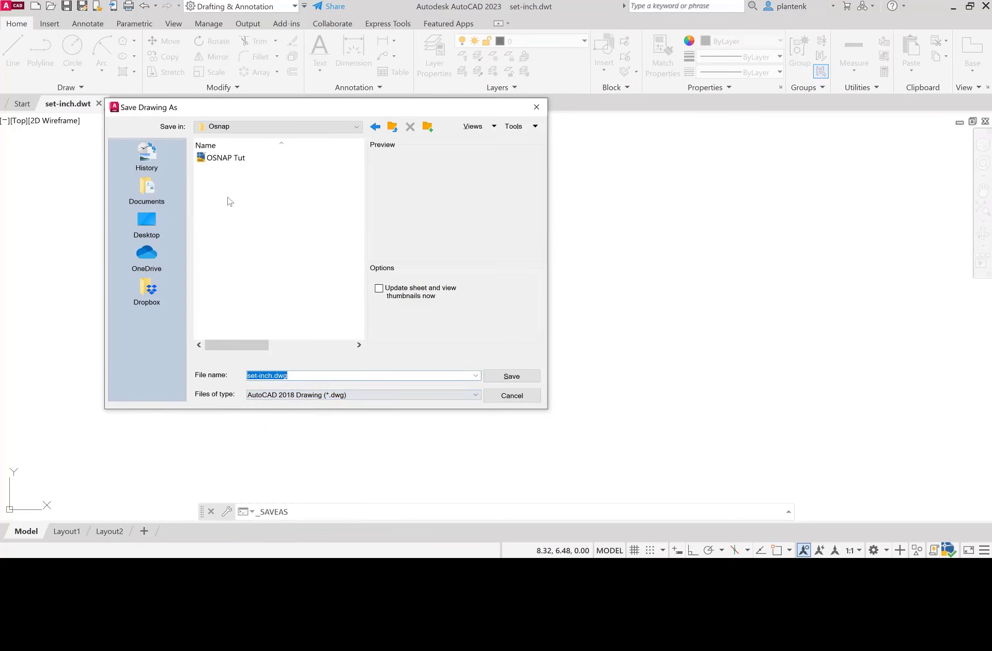
pyautogui.click(223, 158)
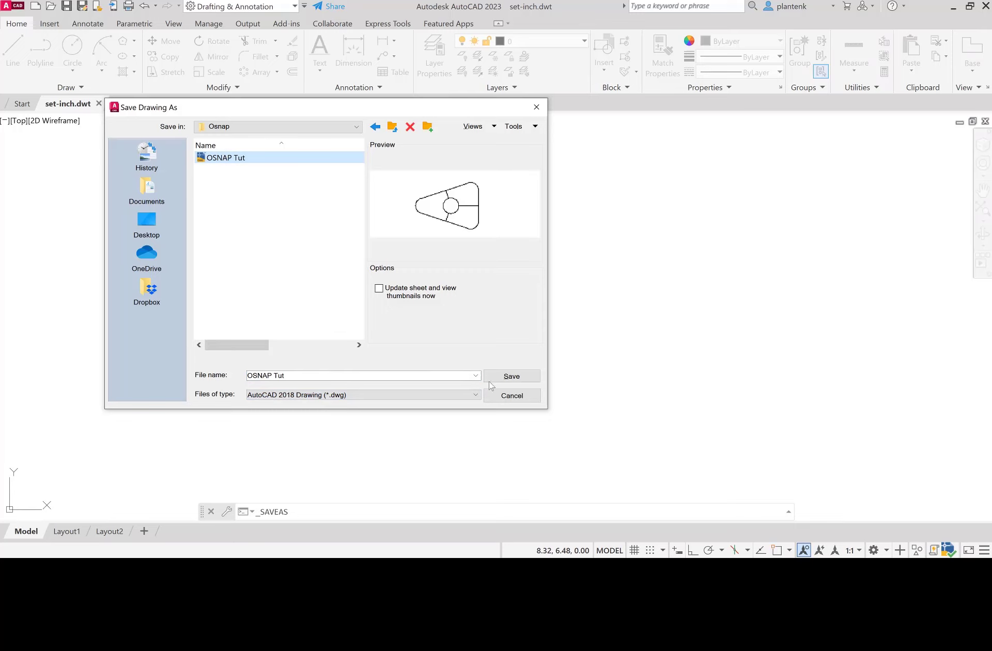
pyautogui.click(509, 379)
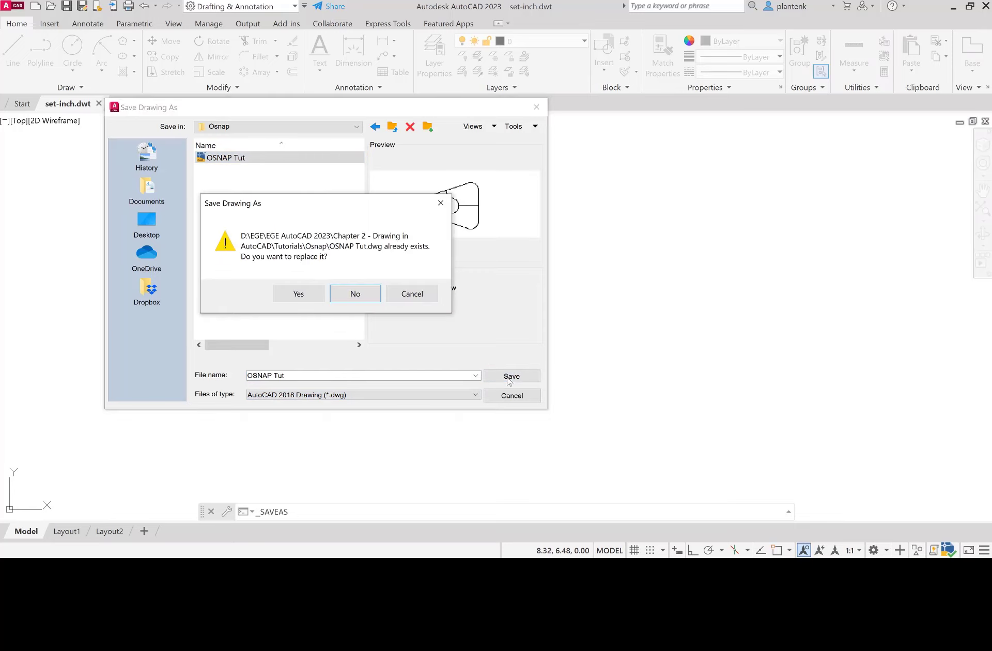
pyautogui.click(303, 293)
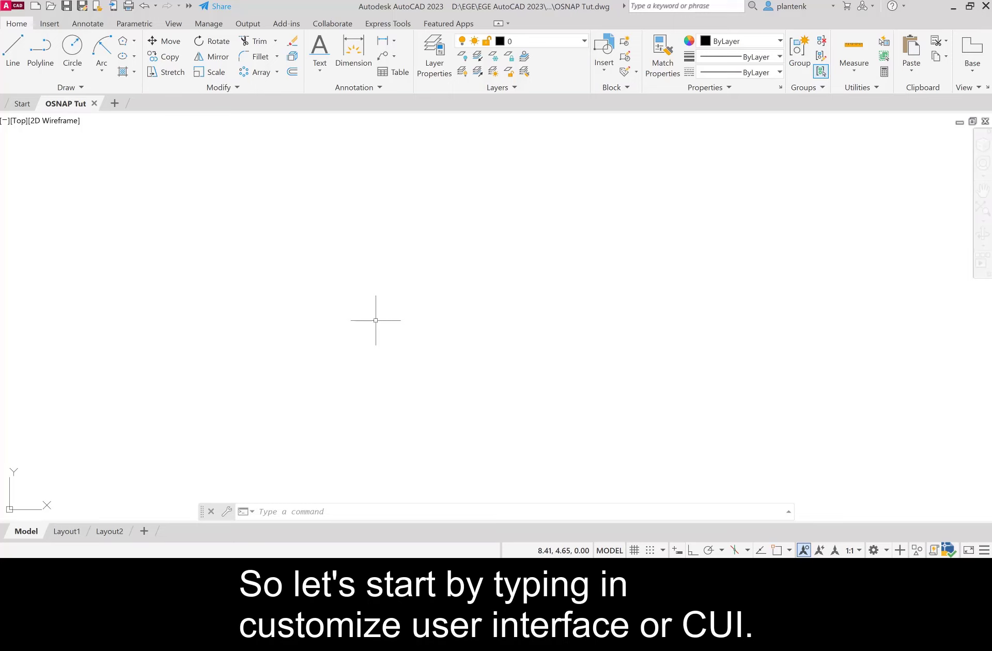
# - Open the Customize User Interface editor (CUI) and copy the Object Snap toolbar to the Ribbon Panels node
pyautogui.write('cui')
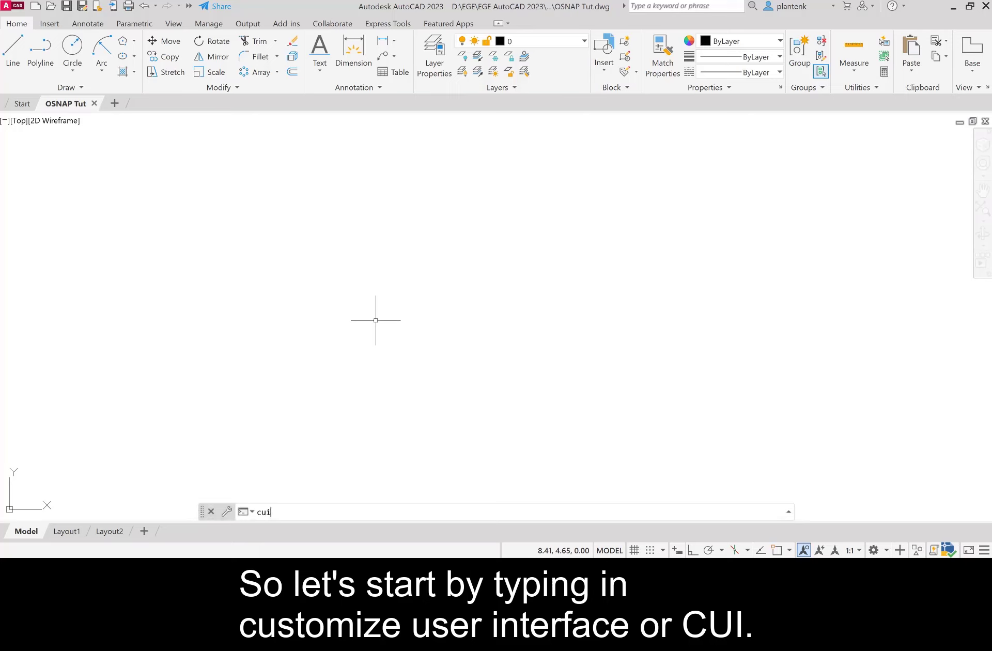
pyautogui.press('Return')
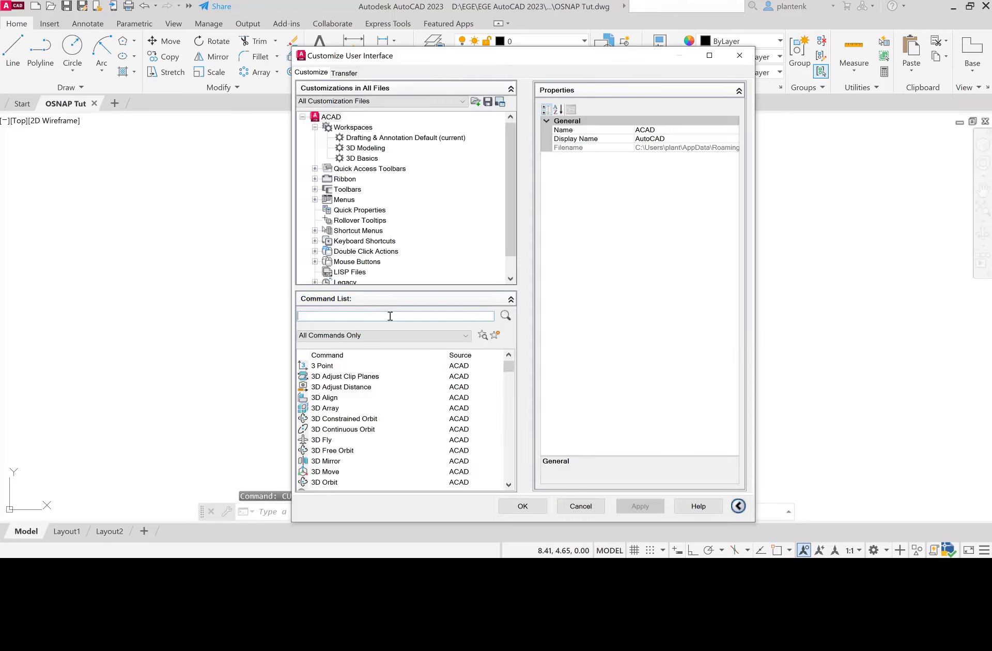
pyautogui.moveTo(414, 55); pyautogui.dragTo(302, 27)
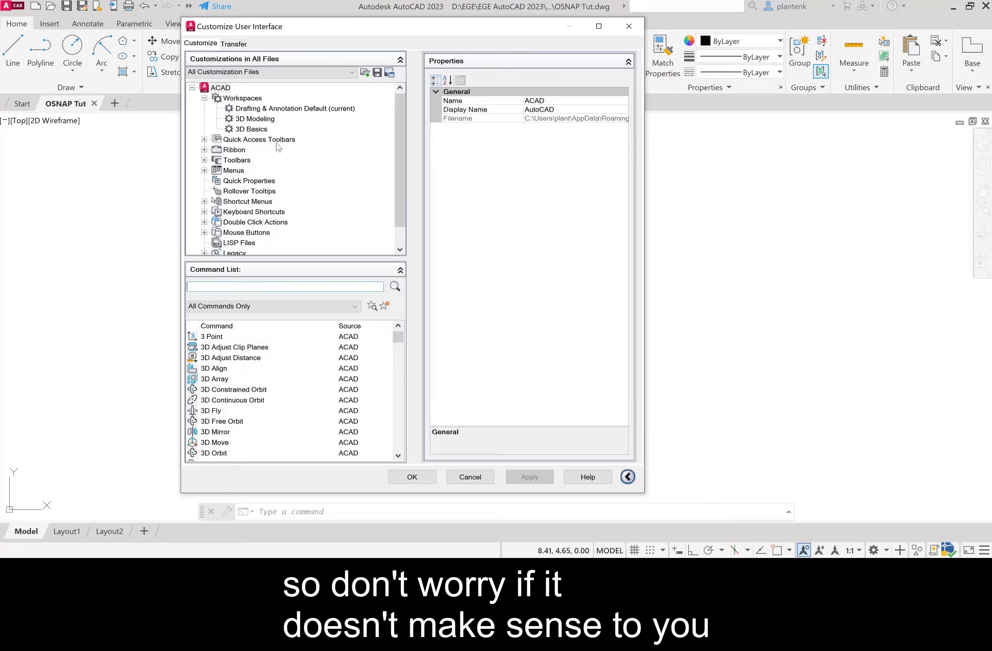
pyautogui.click(204, 160)
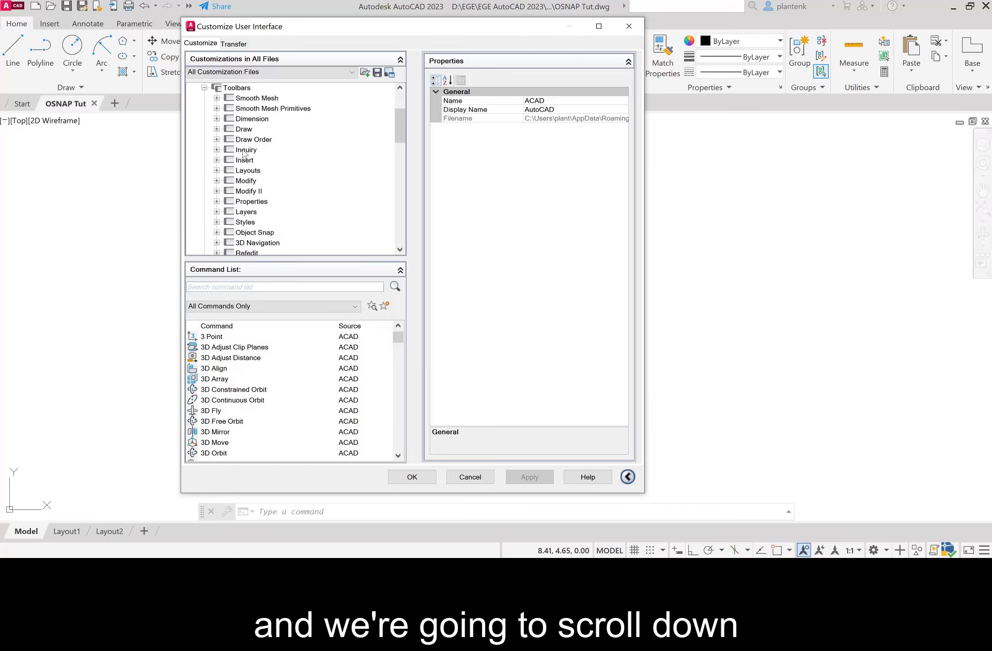
pyautogui.scroll(-1, 241, 154)
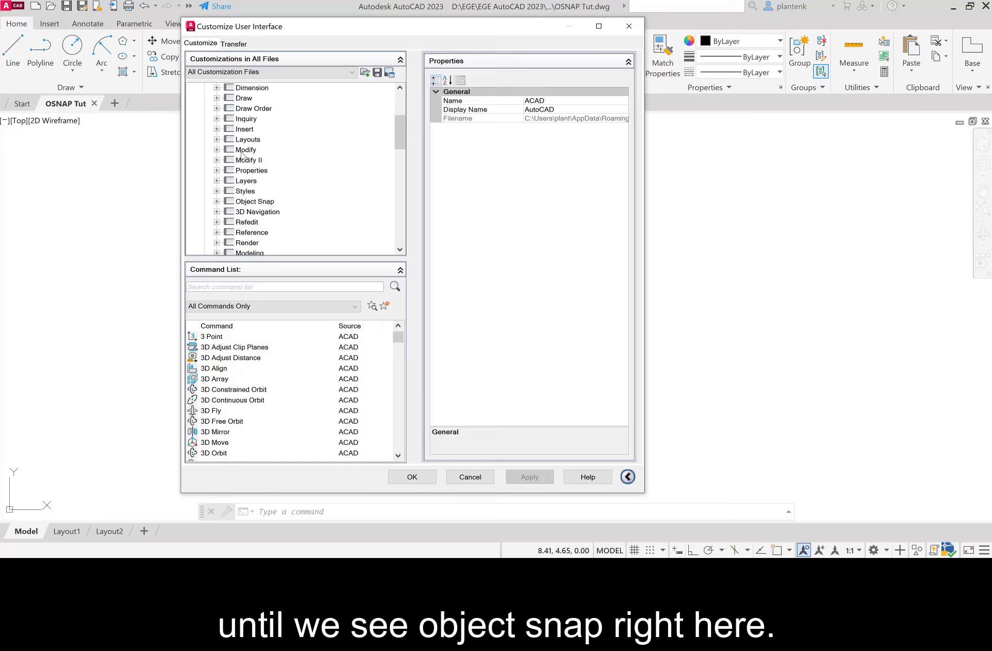
pyautogui.click(250, 202)
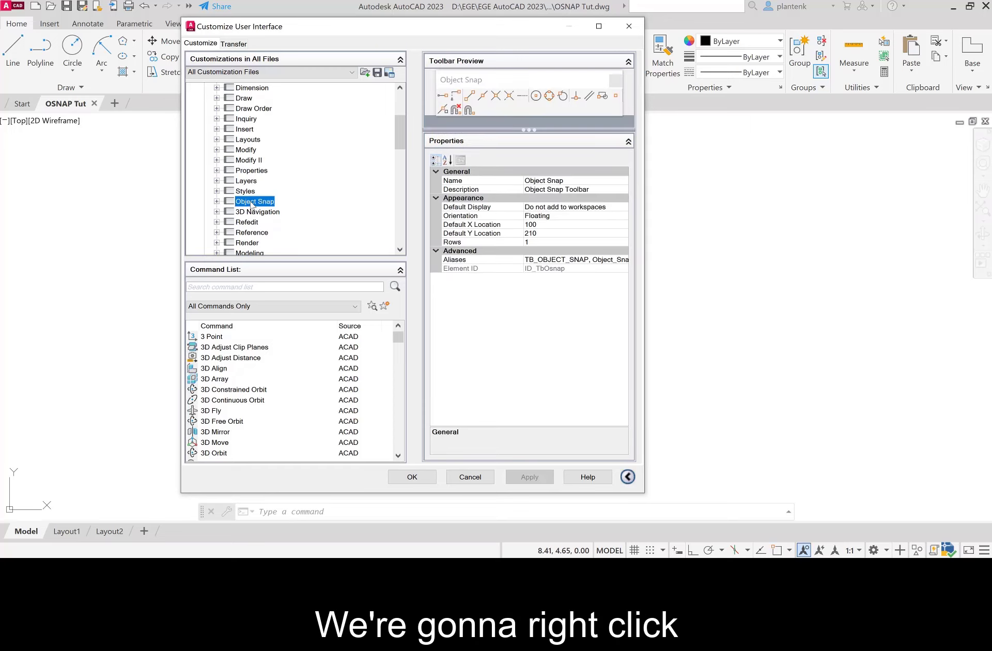
pyautogui.rightClick(252, 205)
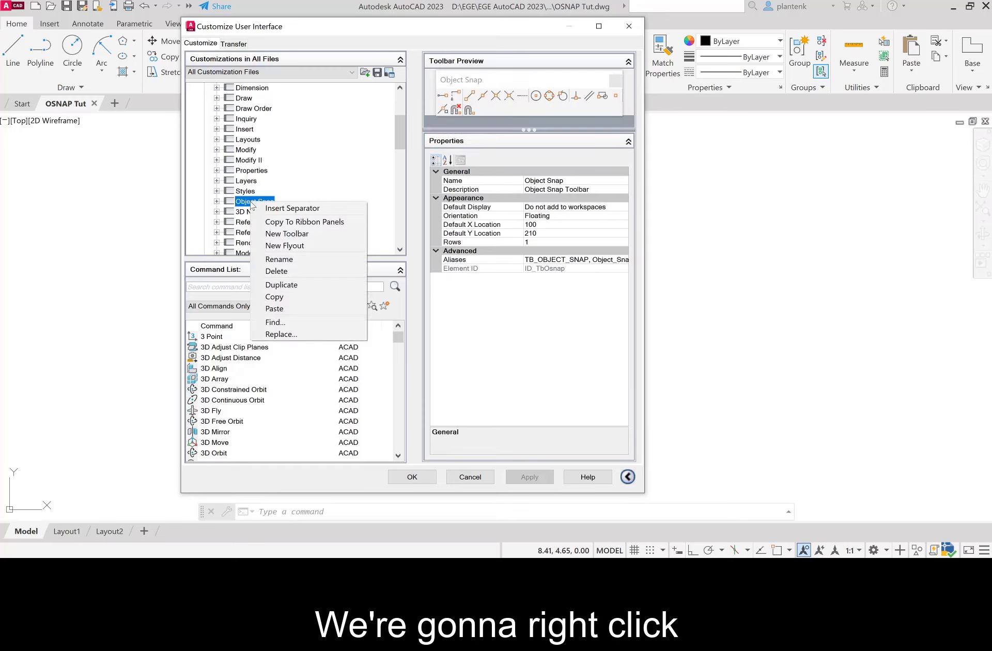
pyautogui.click(279, 225)
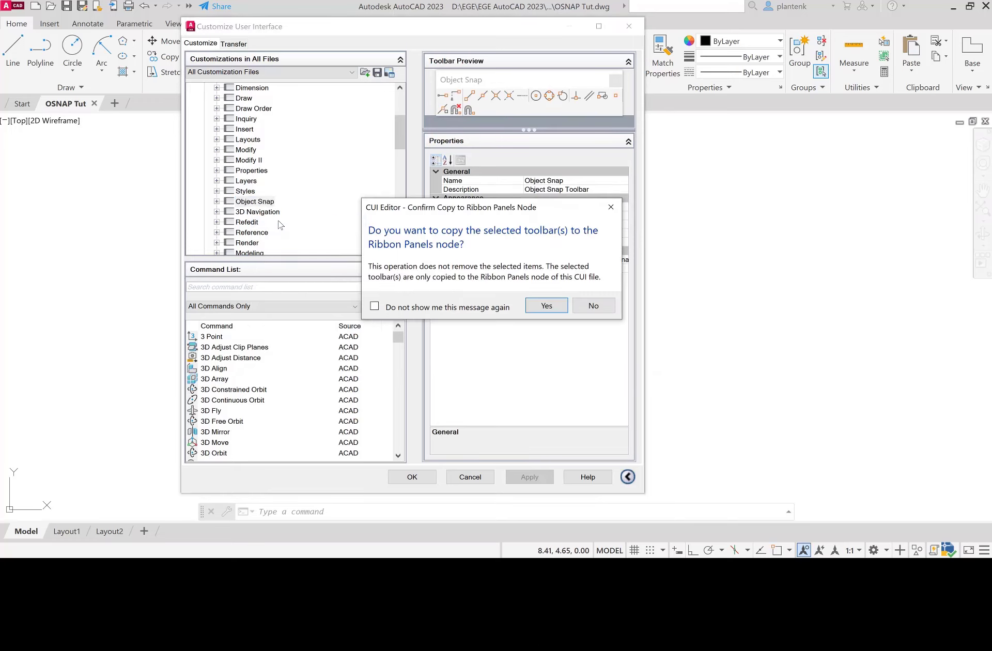
pyautogui.click(546, 306)
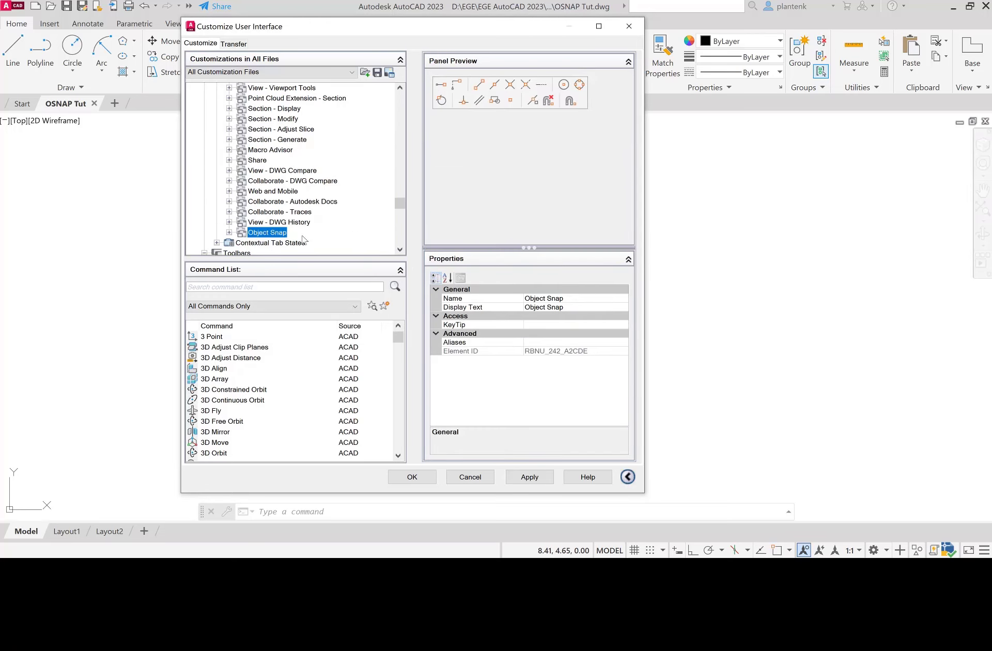
# - Look through the Ribbon Panels node of the customization tree to locate the copied Object Snap panel
pyautogui.scroll(15, 251, 205)
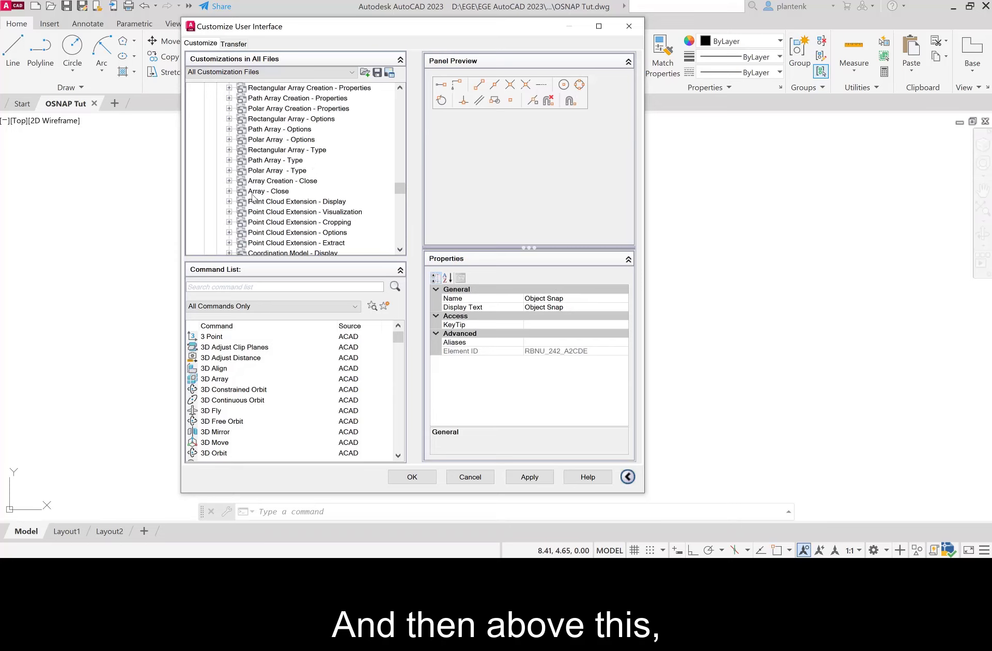
pyautogui.scroll(20, 248, 177)
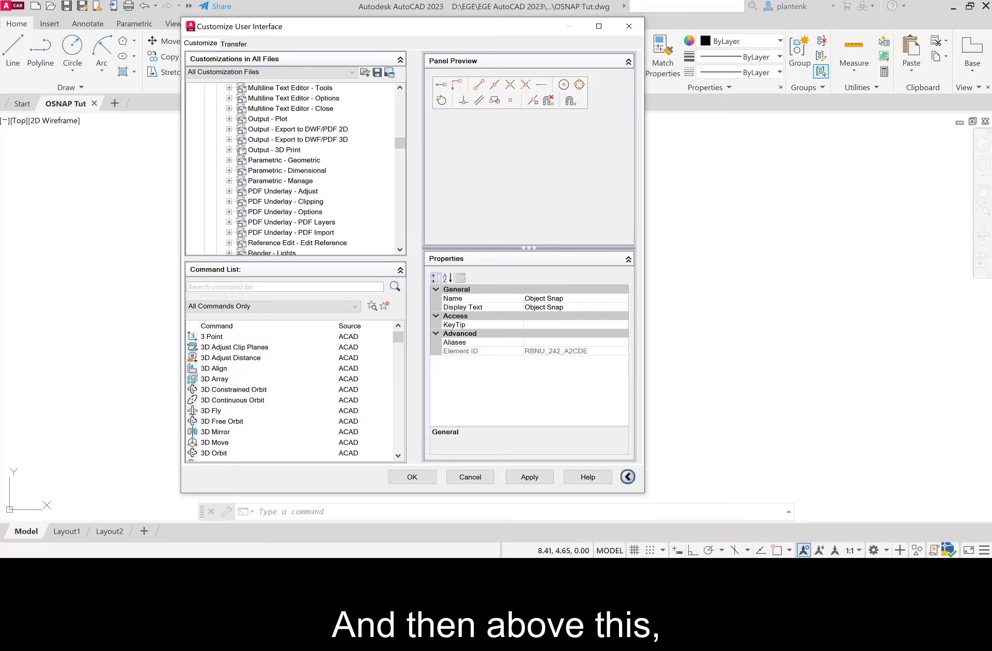
pyautogui.scroll(10, 239, 166)
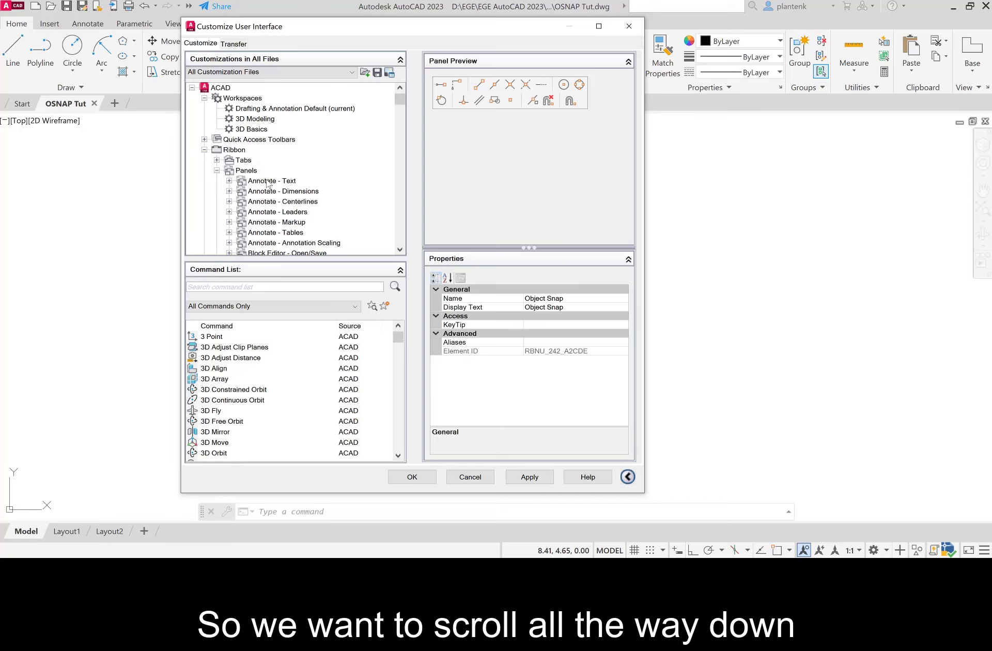
pyautogui.scroll(-1, 260, 199)
pyautogui.scroll(-15, 258, 195)
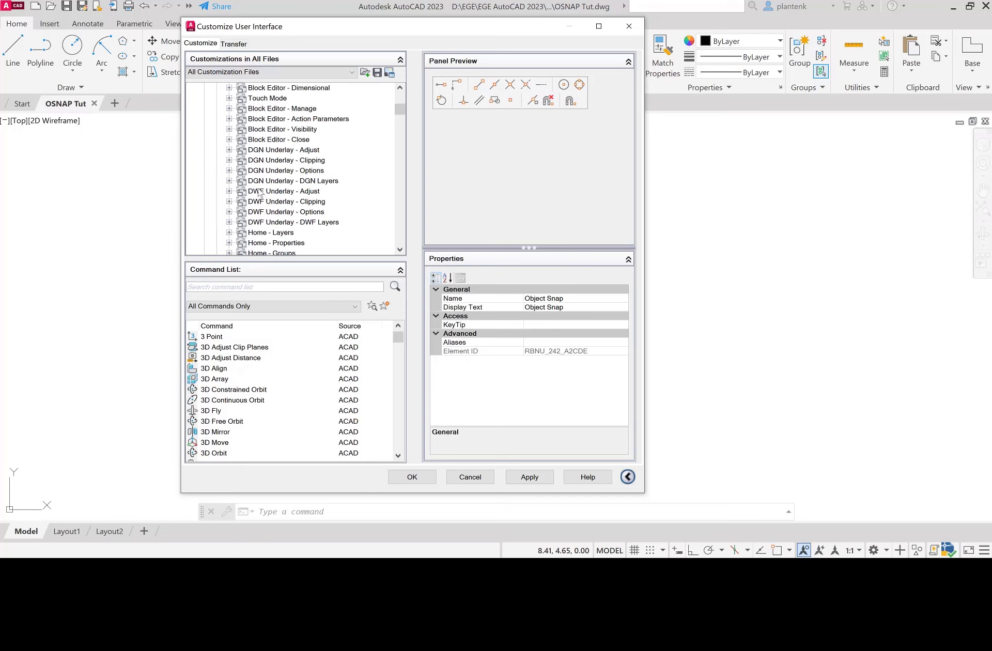
pyautogui.scroll(-9, 256, 190)
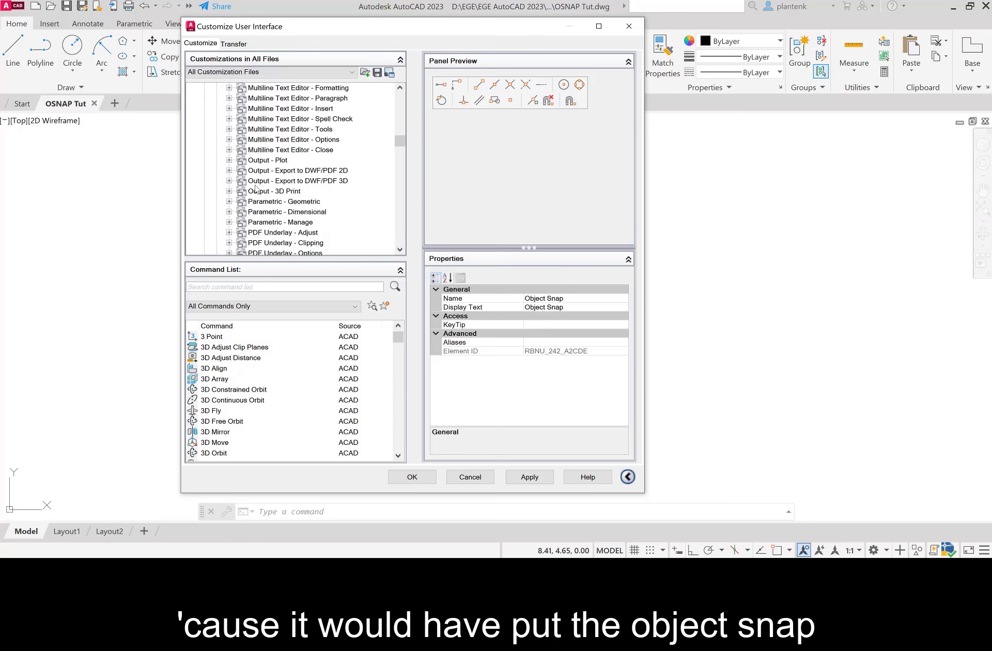
pyautogui.scroll(-20, 257, 193)
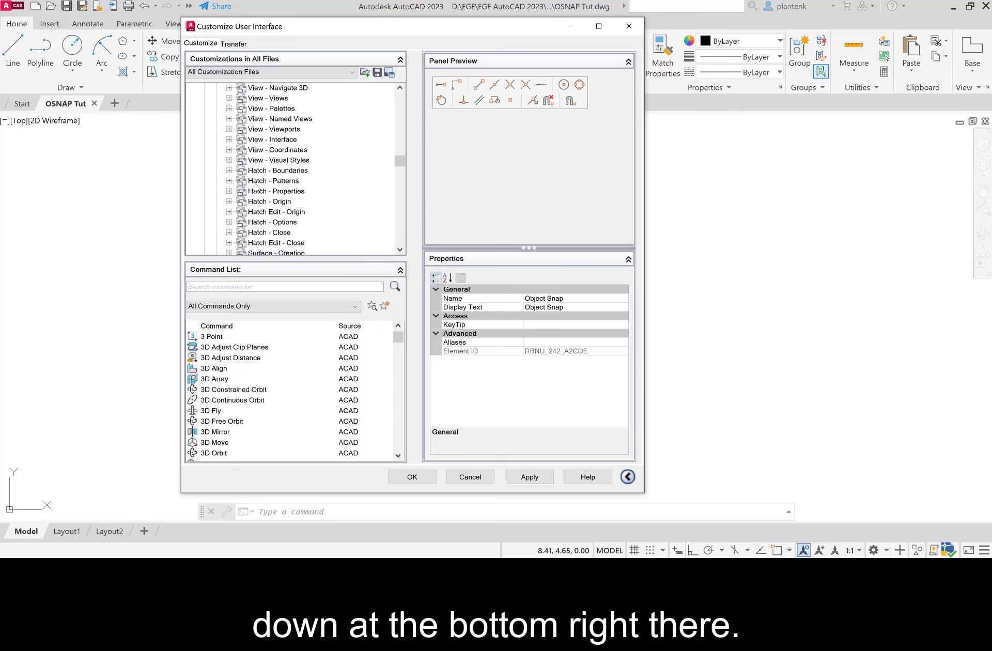
pyautogui.scroll(-20, 260, 203)
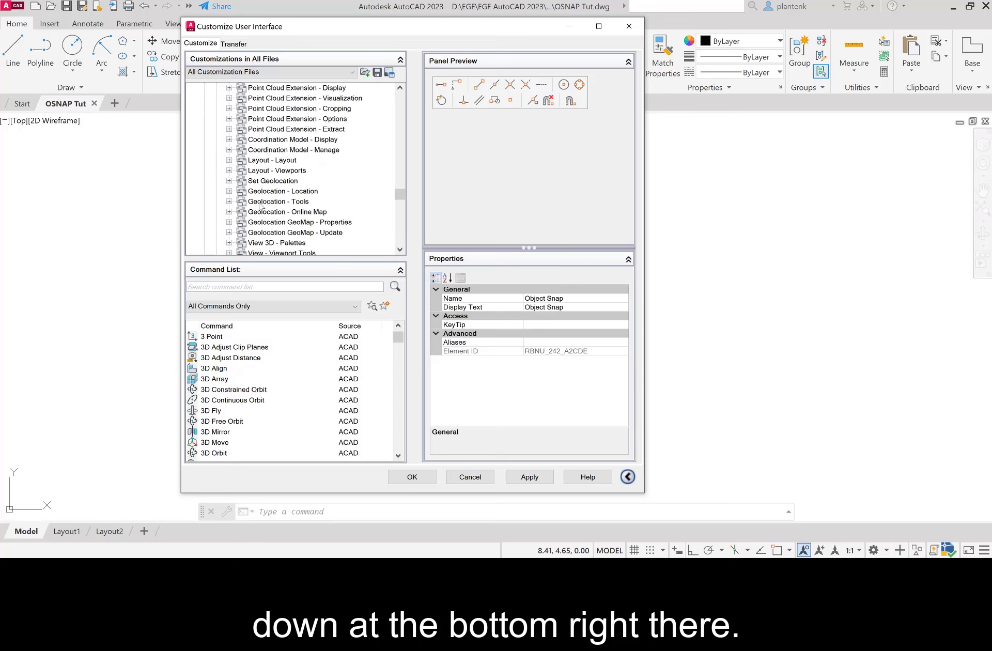
pyautogui.scroll(1, 261, 205)
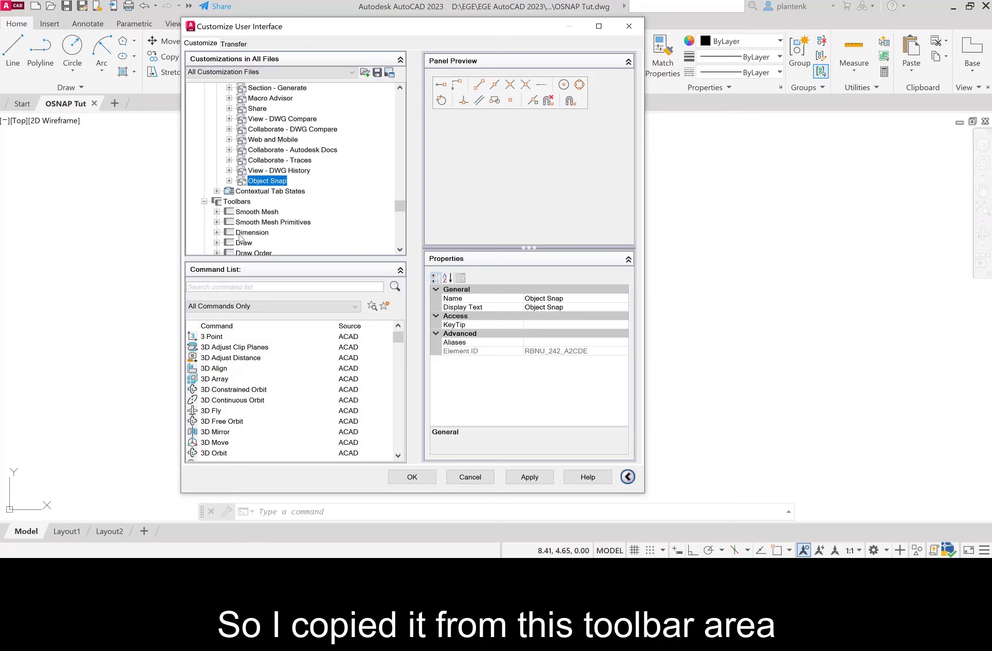
# - Copy the Object Snap panel into the Home - 2D ribbon tab, apply the customization and close the editor
pyautogui.rightClick(265, 184)
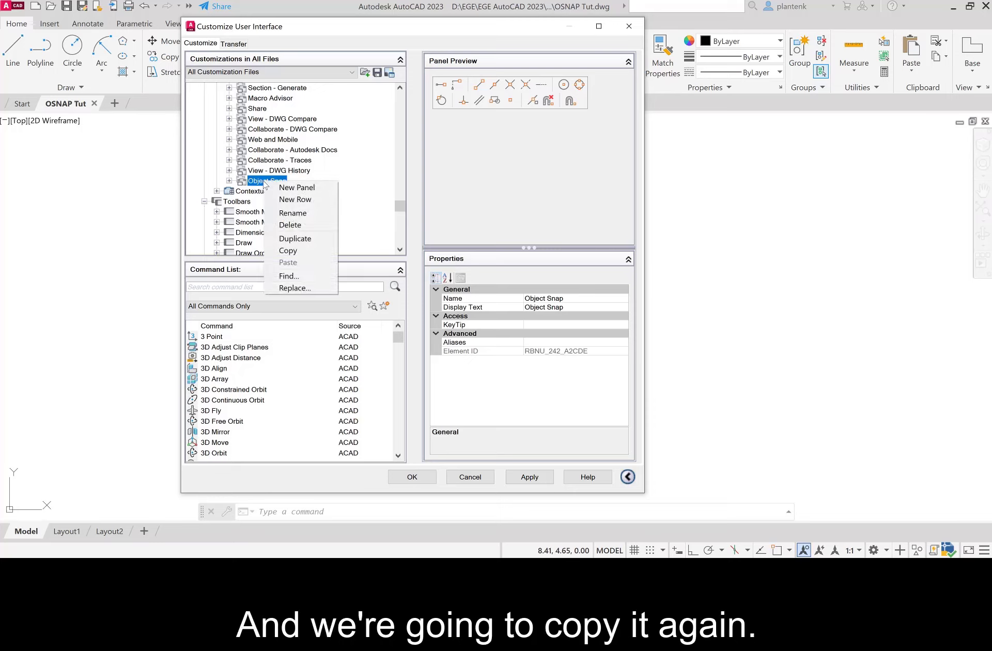
pyautogui.click(285, 251)
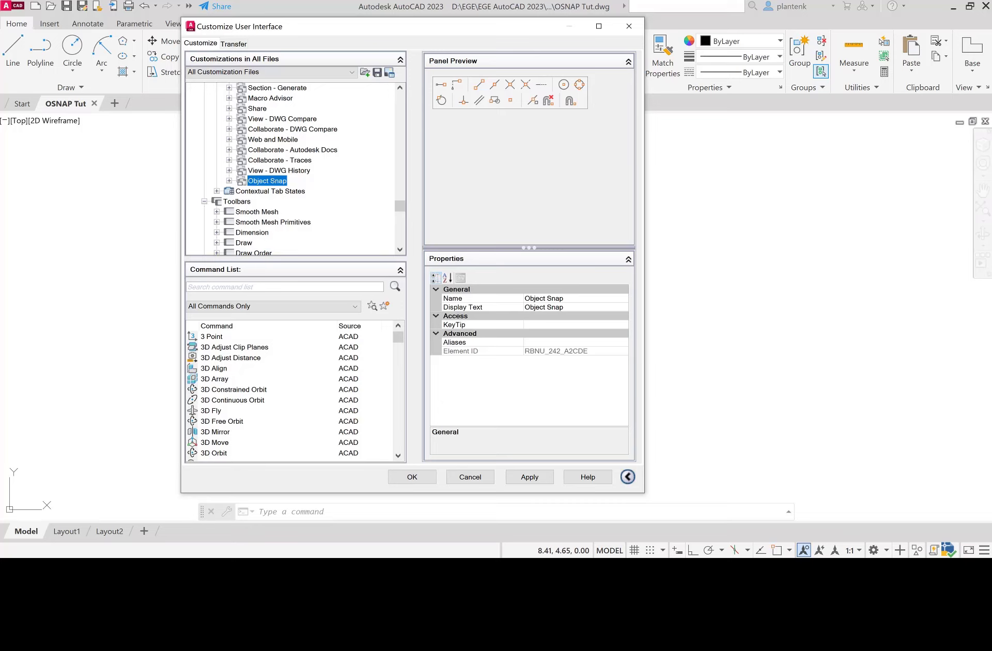
pyautogui.scroll(1, 266, 194)
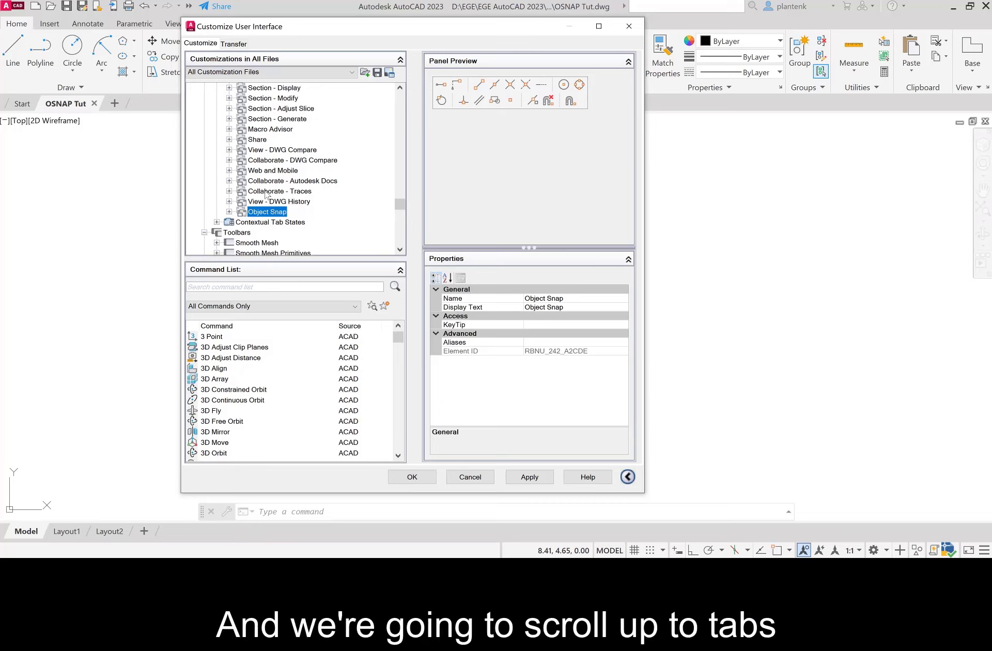
pyautogui.scroll(15, 266, 194)
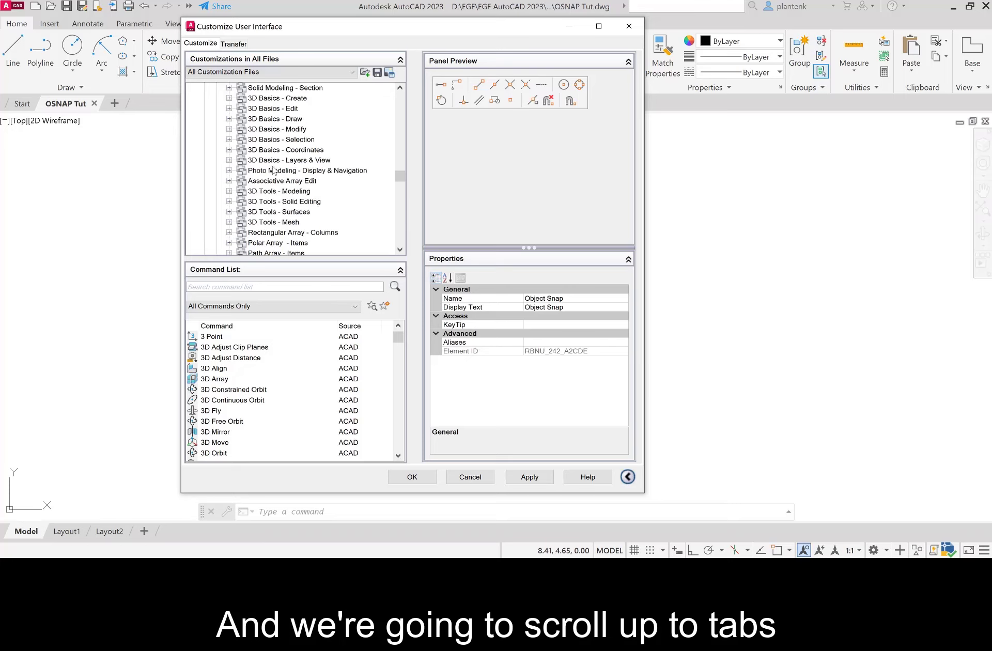
pyautogui.scroll(20, 262, 164)
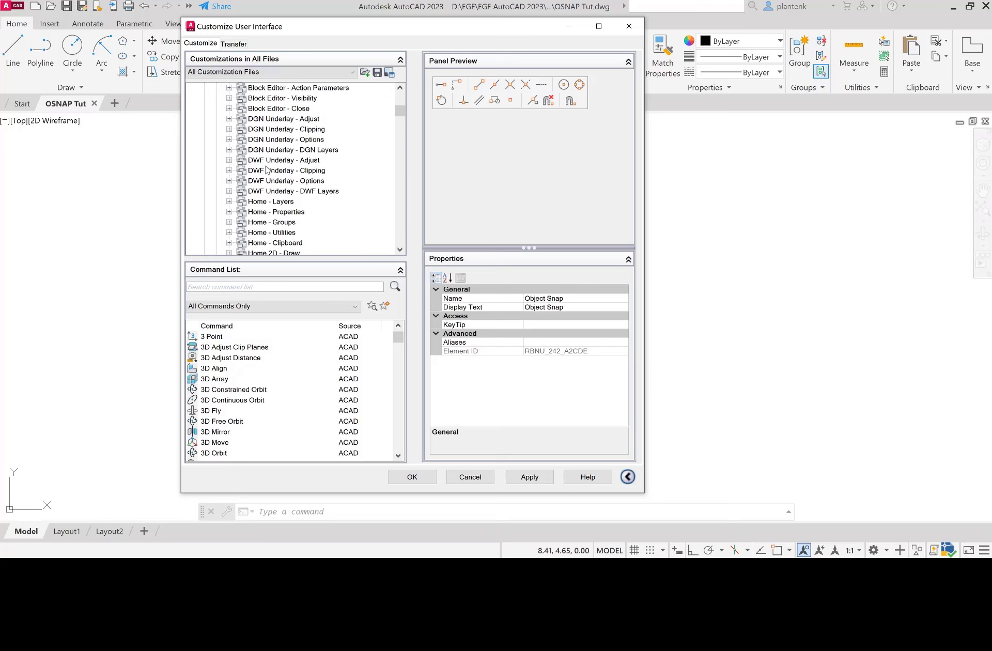
pyautogui.click(217, 159)
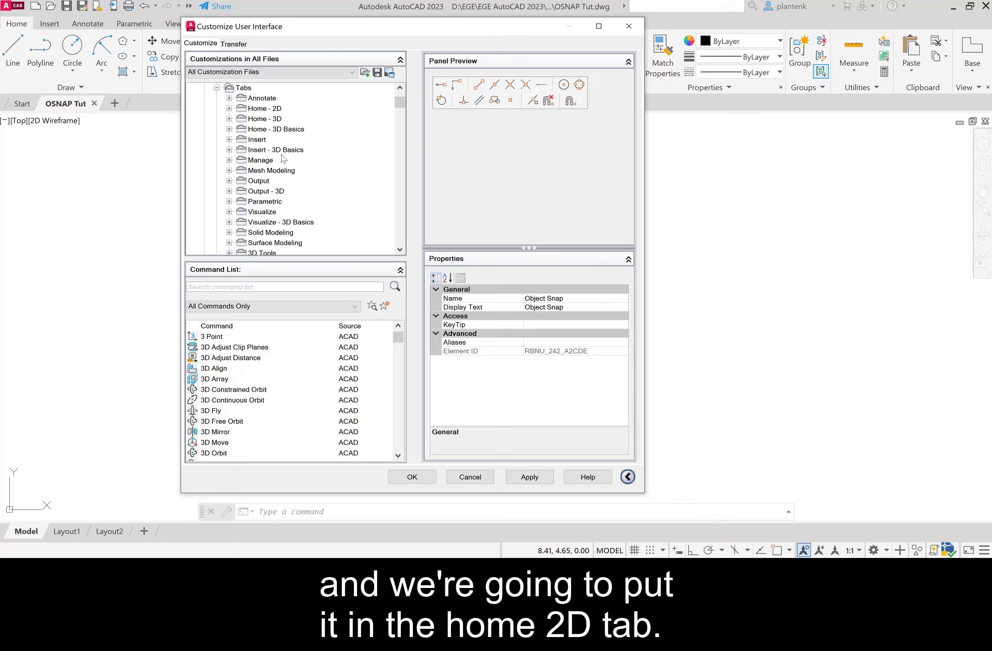
pyautogui.rightClick(258, 110)
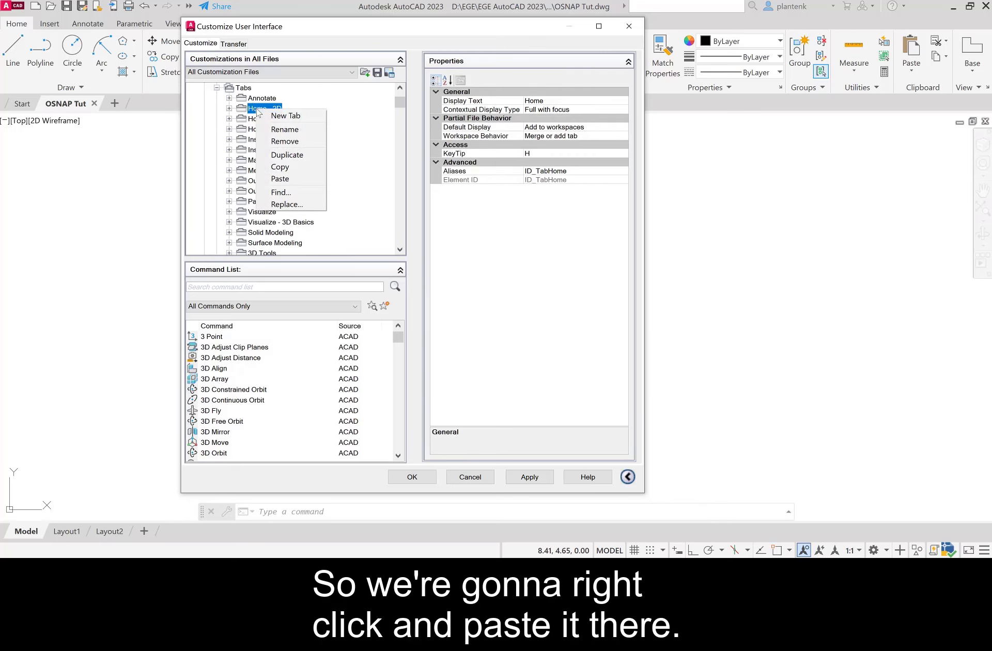
pyautogui.click(280, 179)
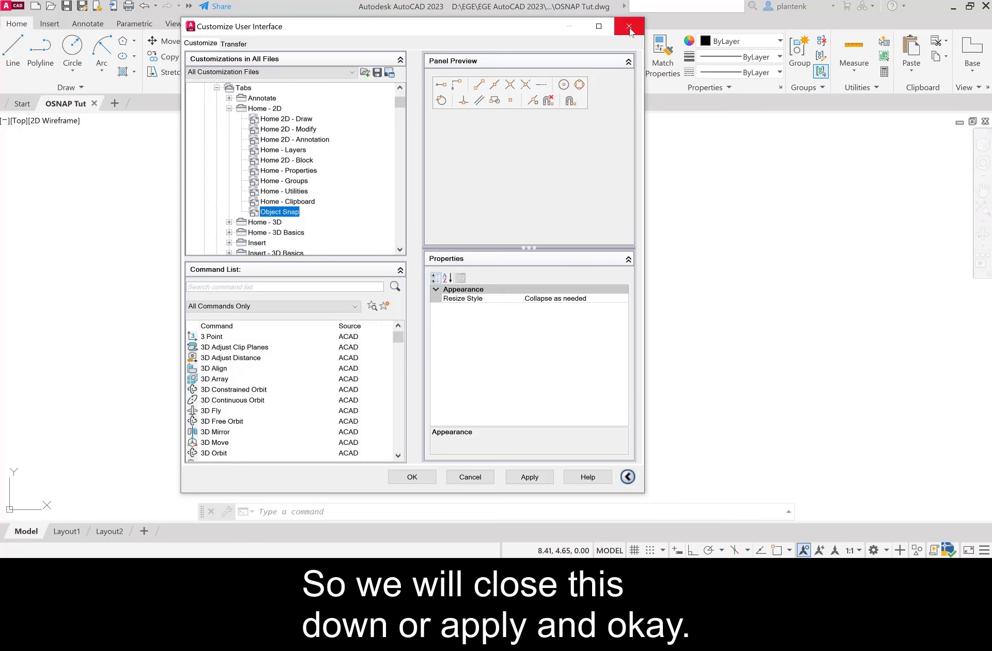
pyautogui.click(527, 479)
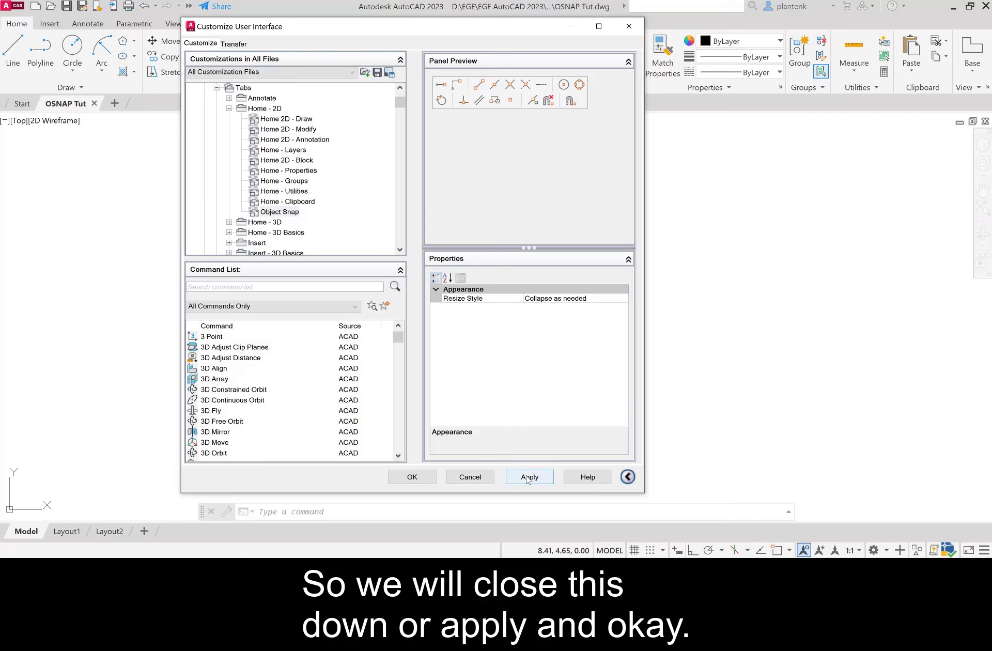
pyautogui.click(425, 475)
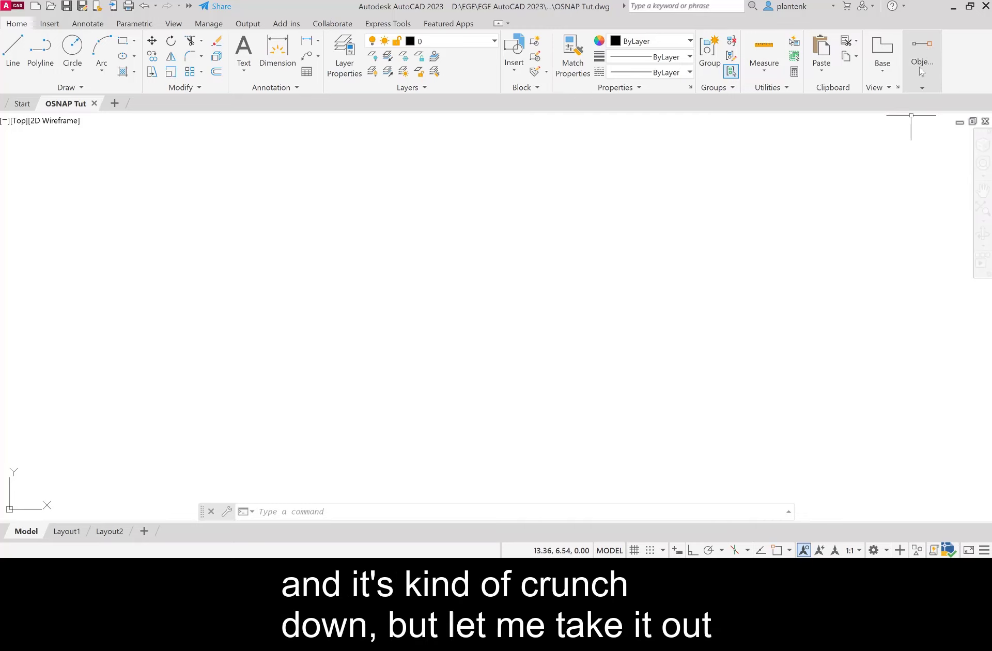
# - Detach the collapsed Object Snap panel from the ribbon and float it in the upper-right area of the drawing
pyautogui.click(910, 39)
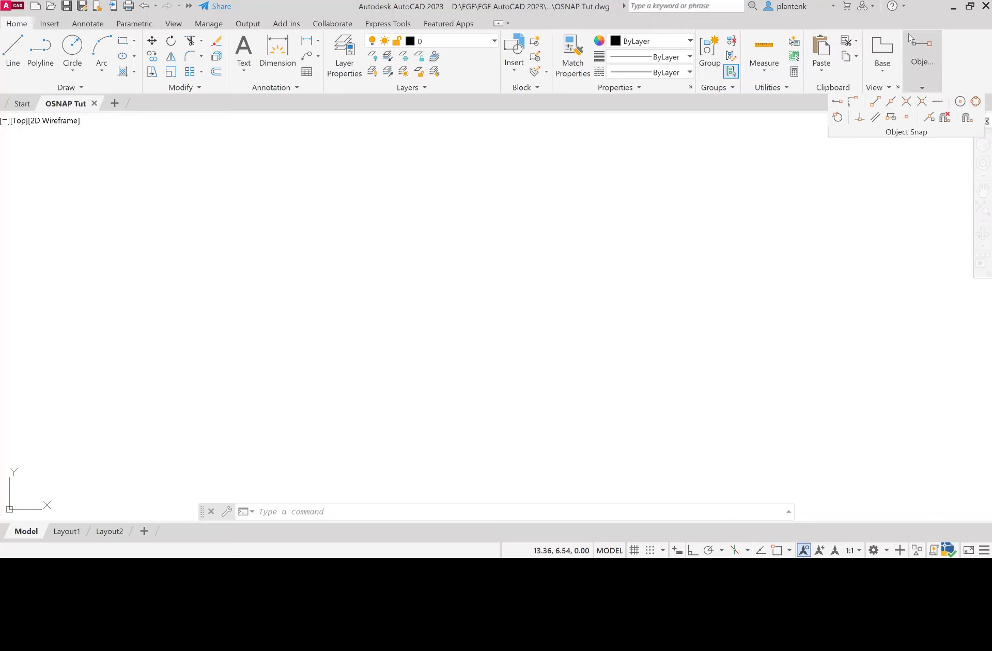
pyautogui.moveTo(910, 39)
pyautogui.mouseDown()
pyautogui.moveTo(909, 56)
pyautogui.moveTo(841, 155)
pyautogui.moveTo(766, 140)
pyautogui.mouseUp()
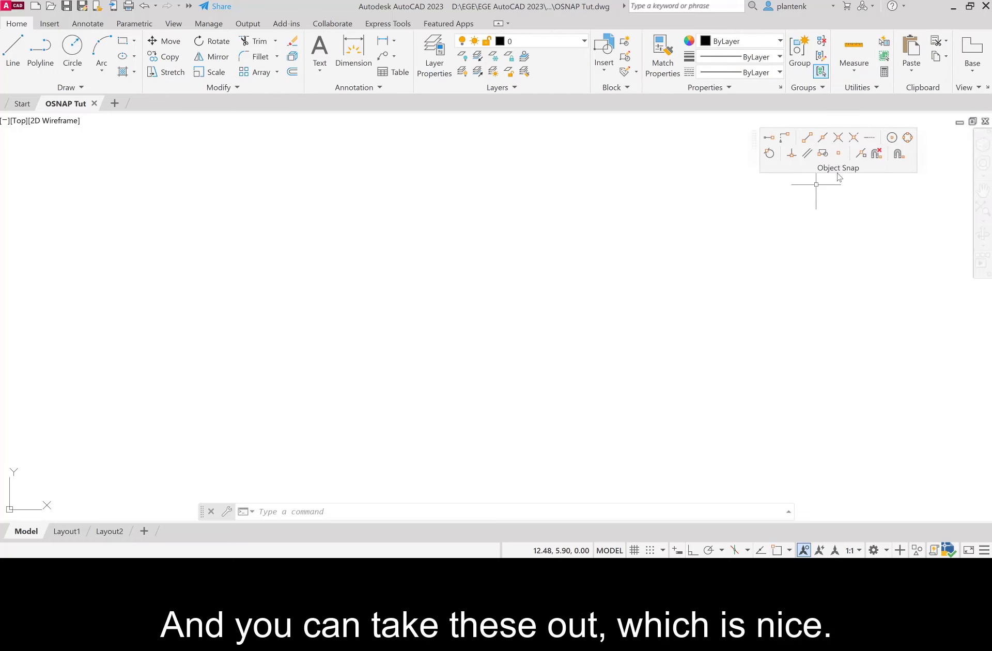
pyautogui.moveTo(838, 169); pyautogui.dragTo(852, 160)
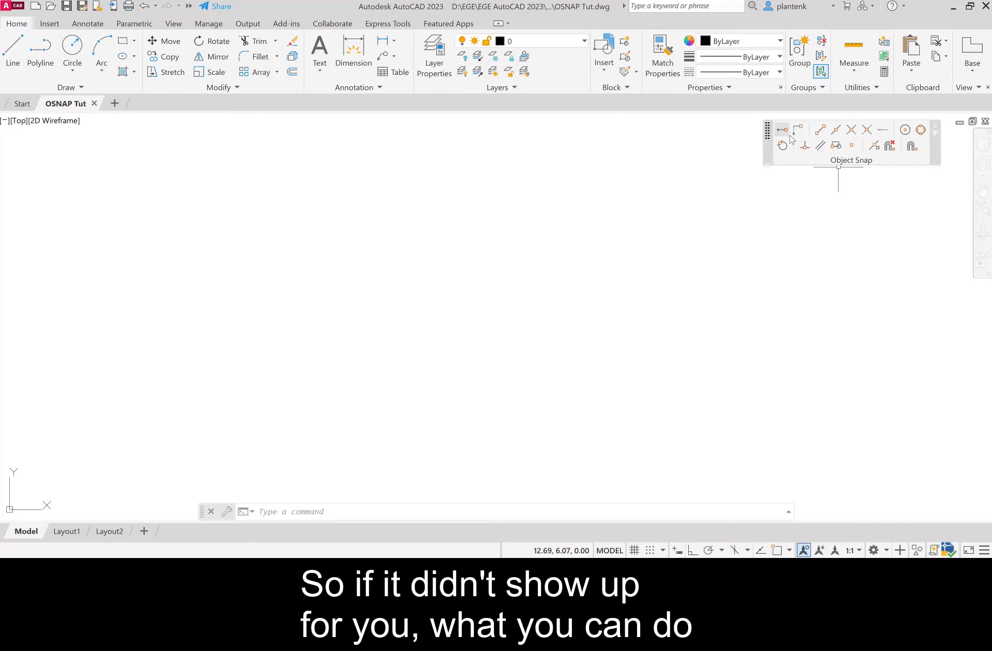
# - Check the ribbon's list of shown panels for the Object Snap panel, and close the list
pyautogui.rightClick(415, 92)
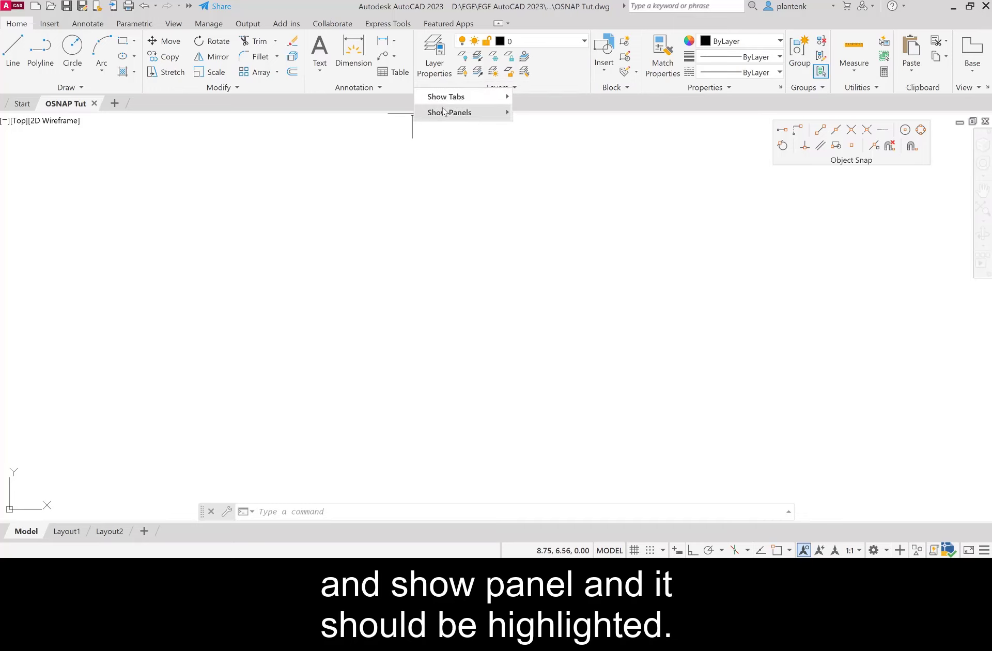
pyautogui.moveTo(445, 113)
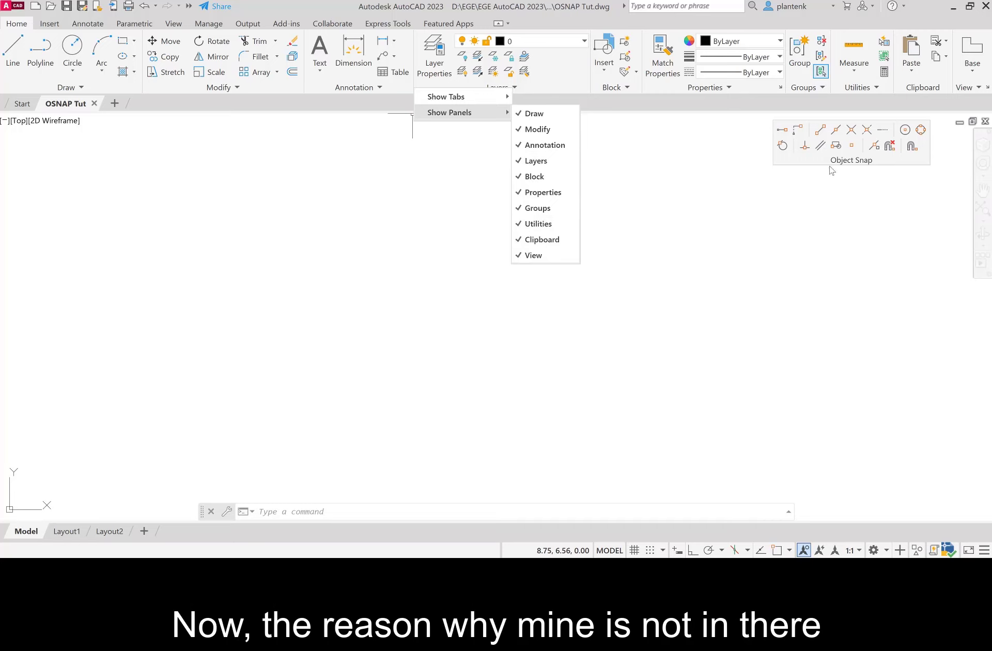
pyautogui.click(782, 211)
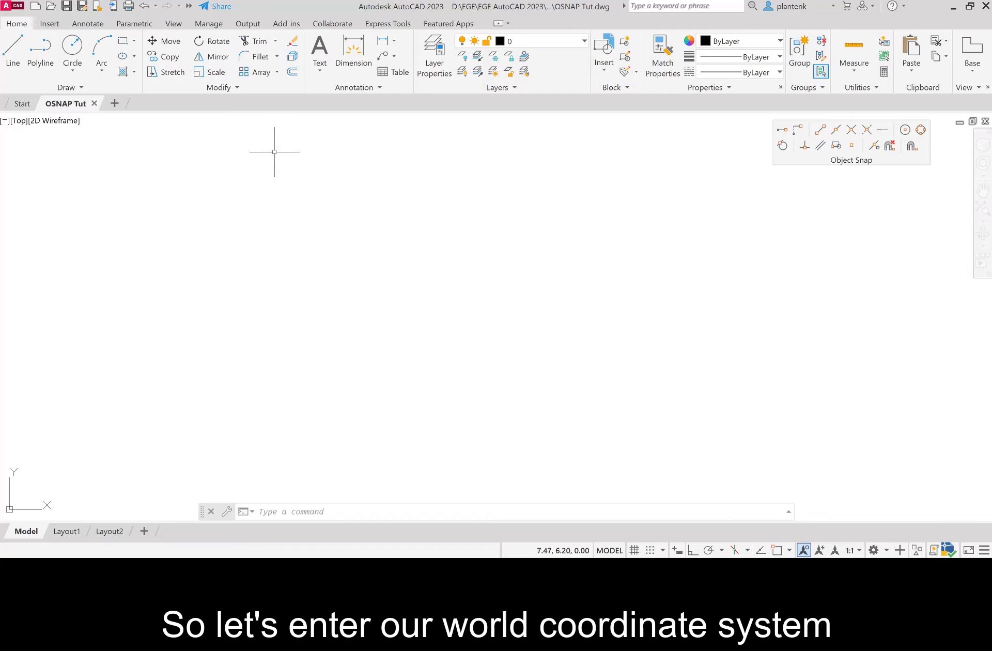
# - Set the UCS to World and draw a circle centred at 5,4 with a diameter of 2
pyautogui.click(180, 24)
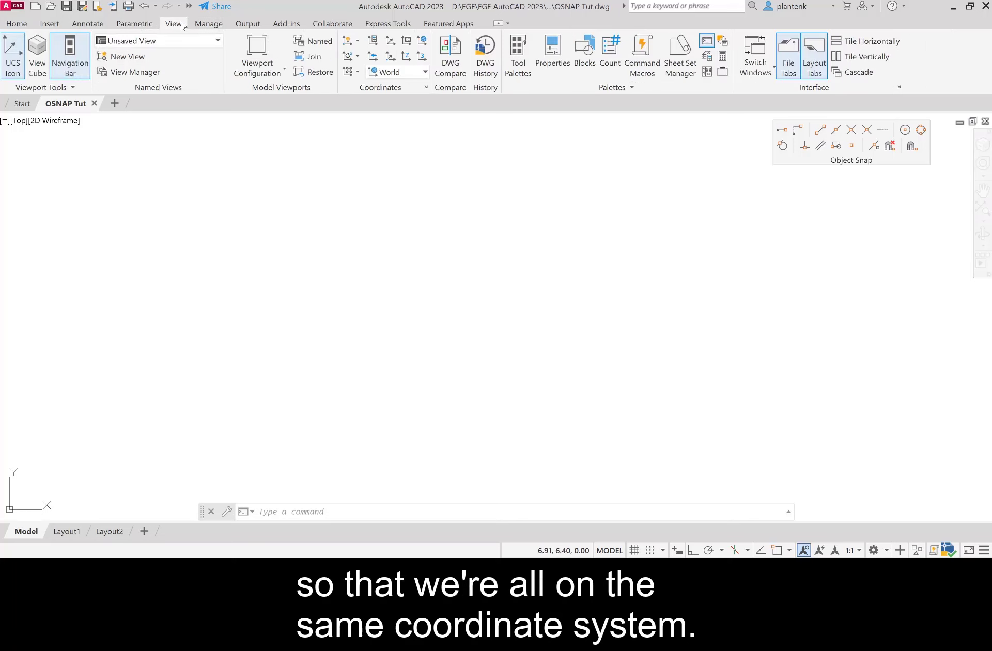
pyautogui.click(423, 42)
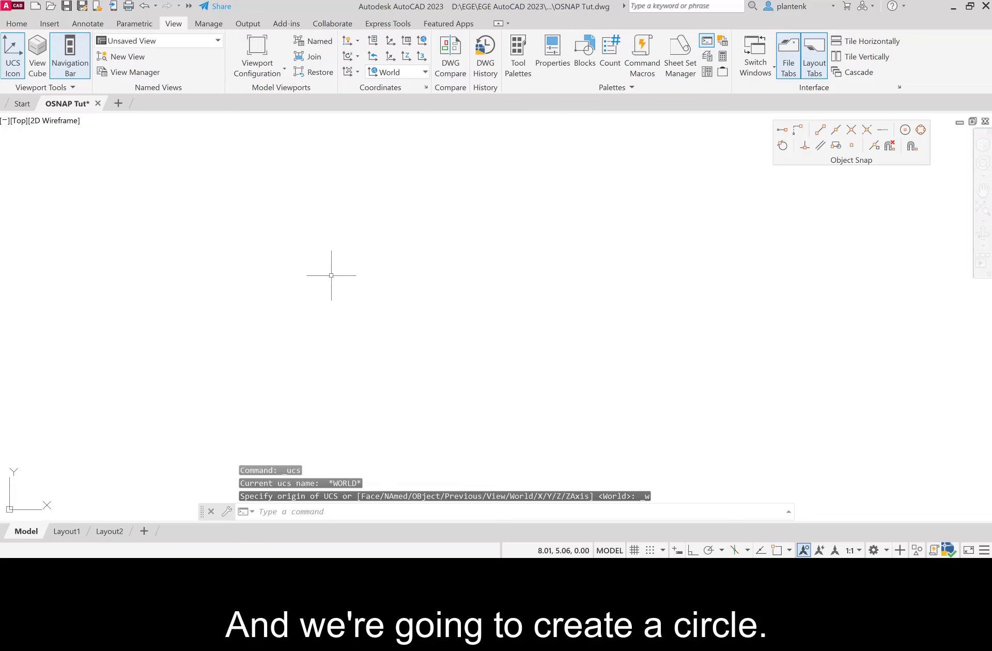
pyautogui.click(17, 23)
pyautogui.click(72, 47)
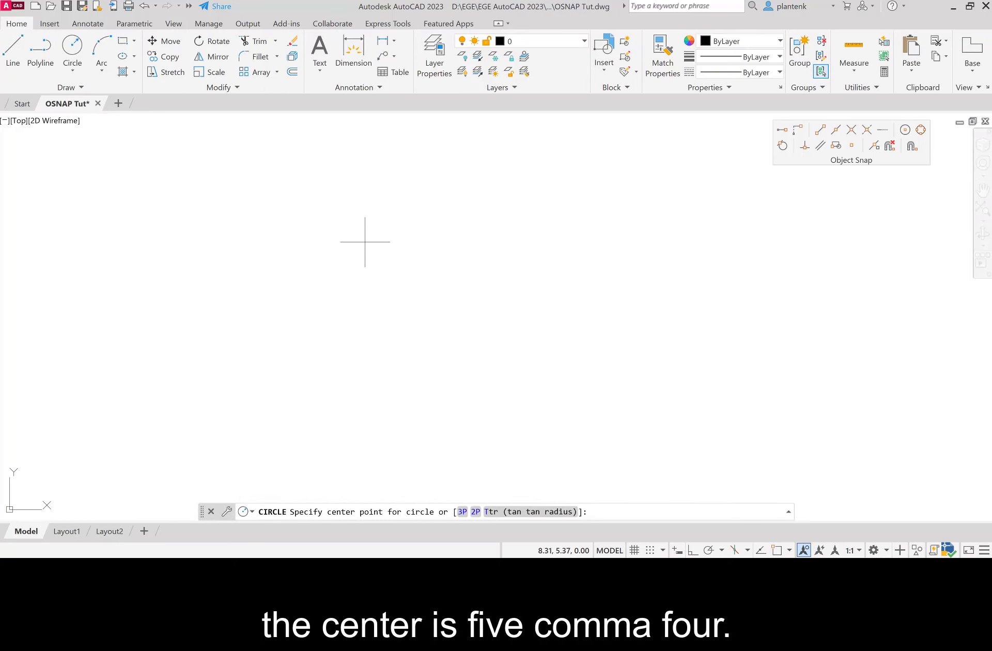
pyautogui.write('5,4')
pyautogui.press('Return')
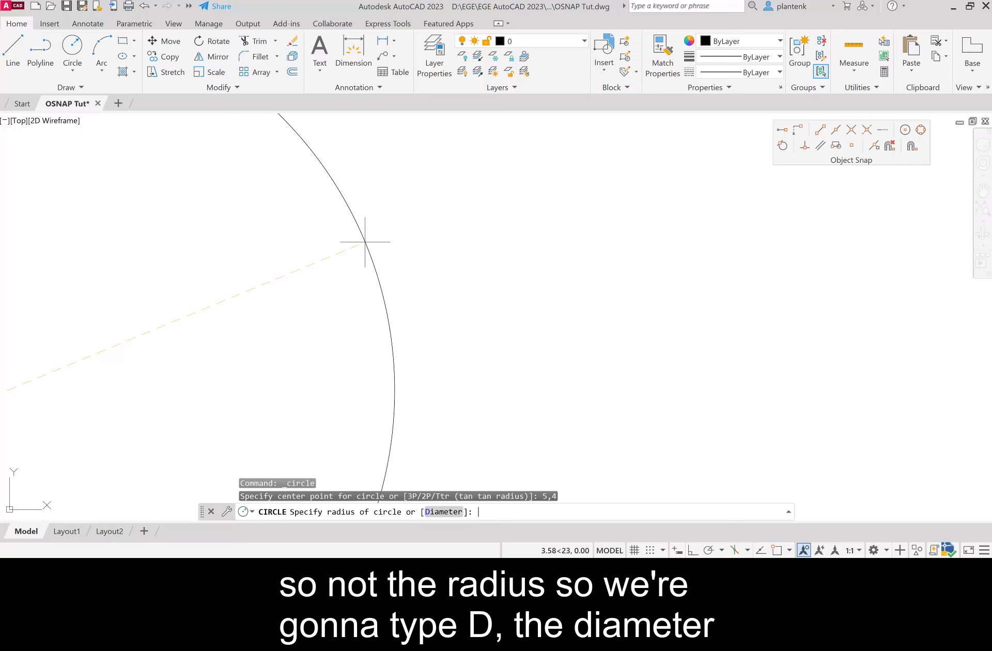
pyautogui.write('d')
pyautogui.press('Return')
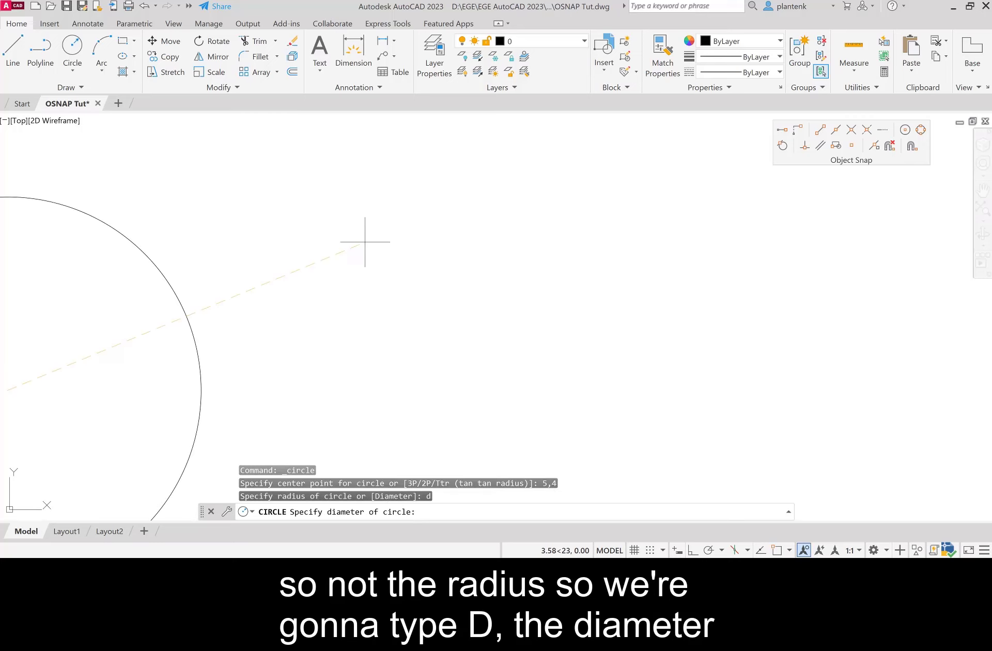
pyautogui.write('2')
pyautogui.press('Return')
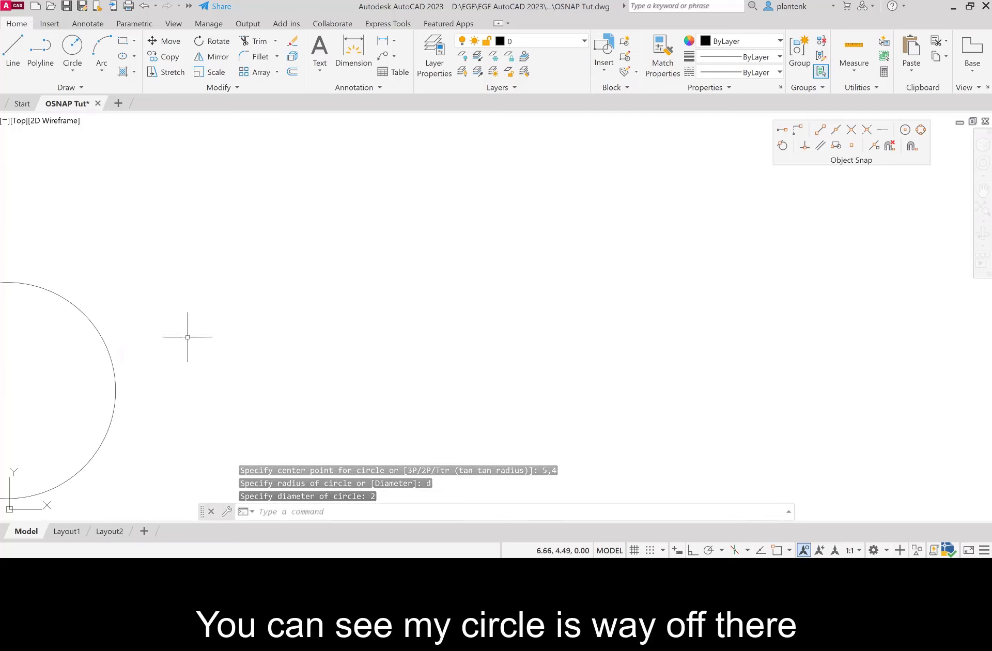
# - Copy the circle in Multiple mode from an arbitrary base point, placing the first copy at @-3.5,0
pyautogui.write('z')
pyautogui.press('Return')
pyautogui.write('a')
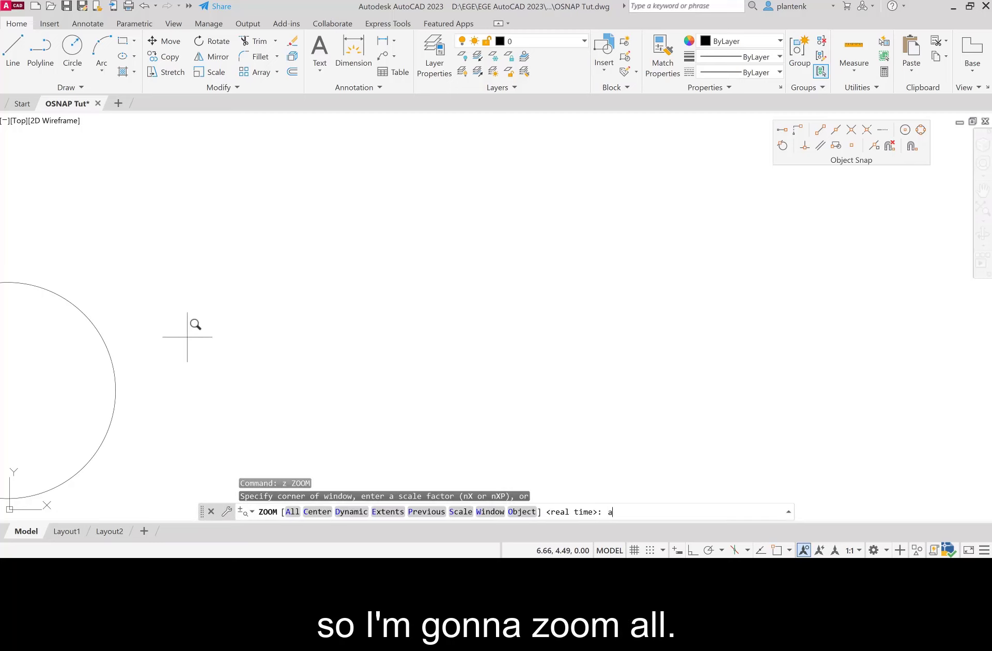
pyautogui.press('Return')
pyautogui.press('Return')
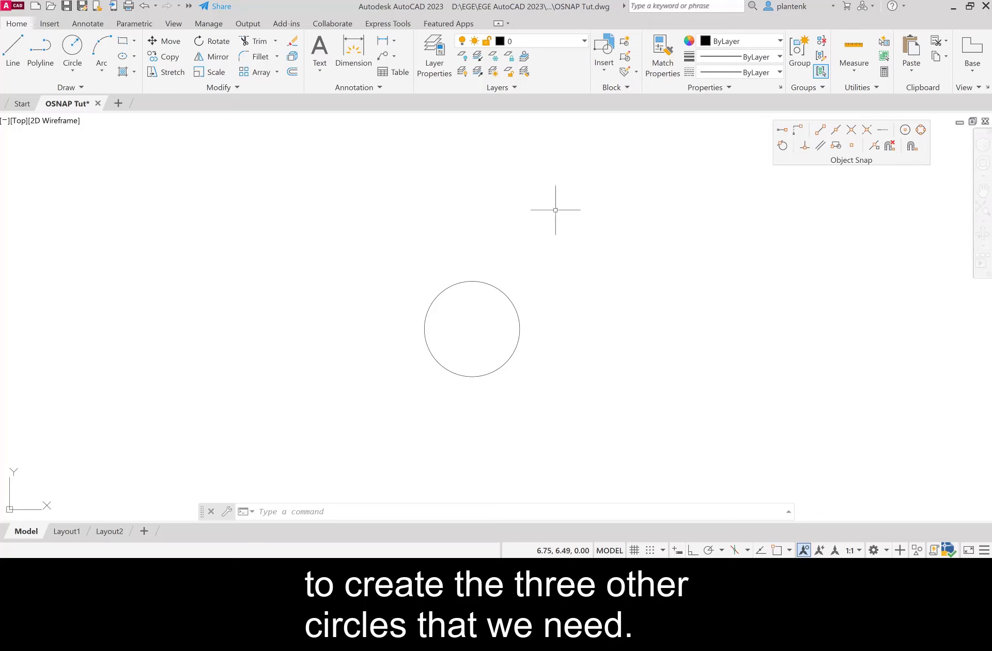
pyautogui.click(165, 56)
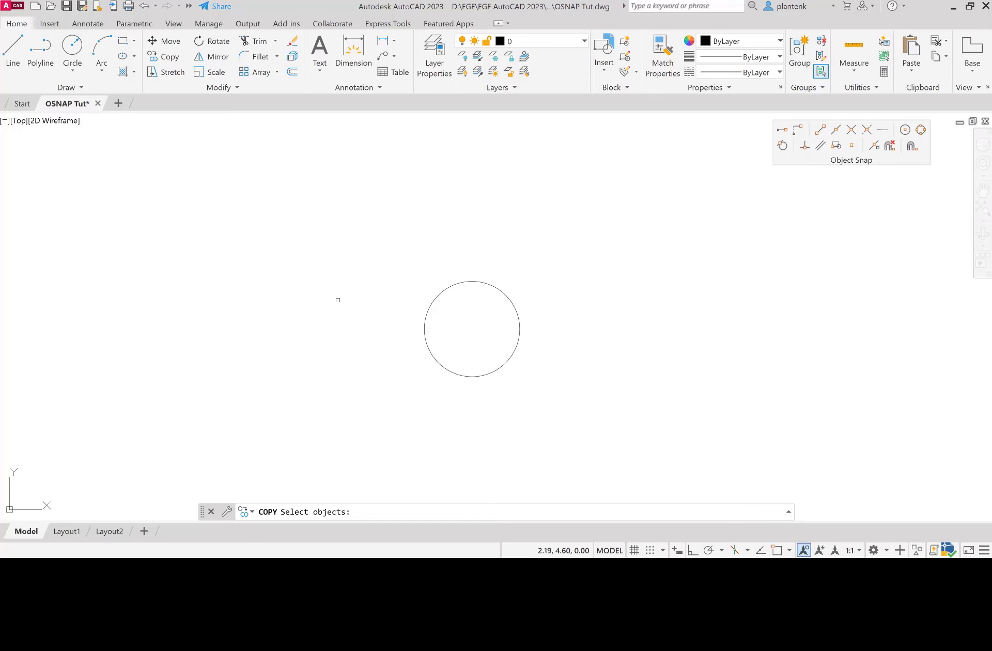
pyautogui.click(443, 364)
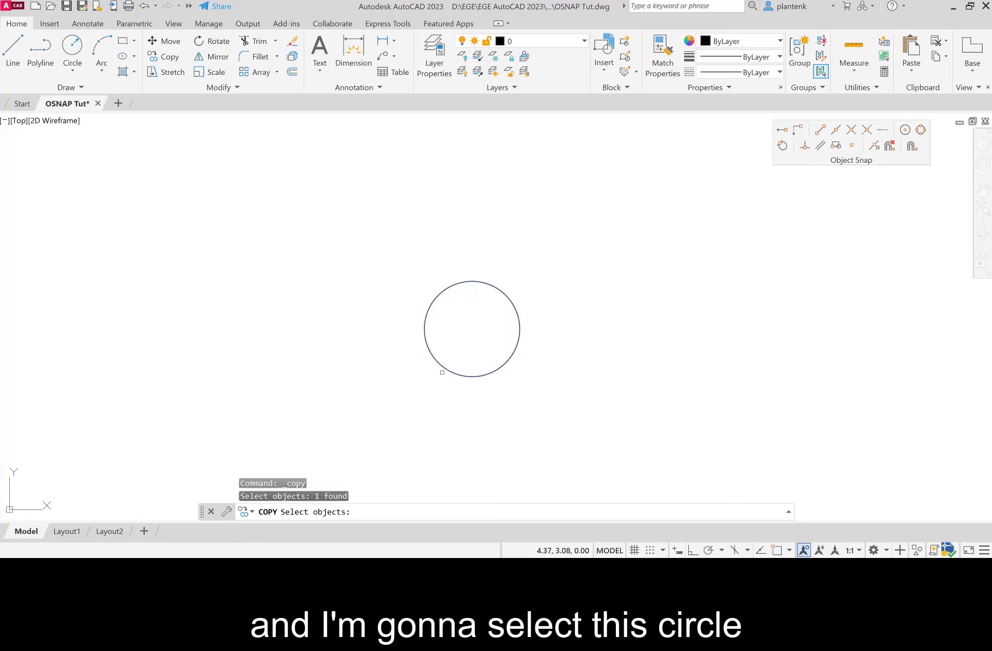
pyautogui.press('Return')
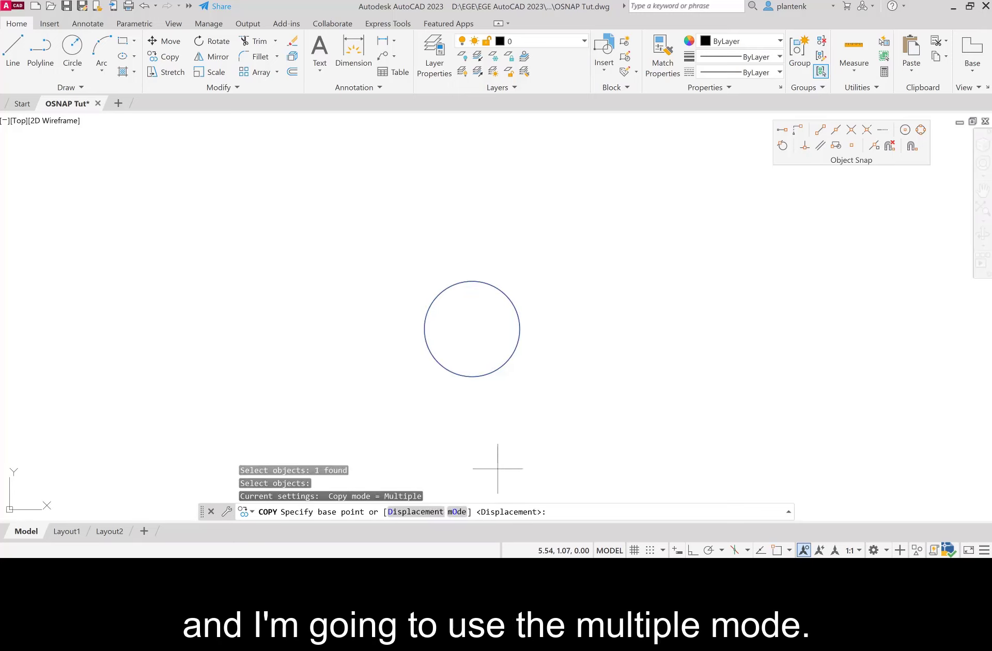
pyautogui.click(457, 512)
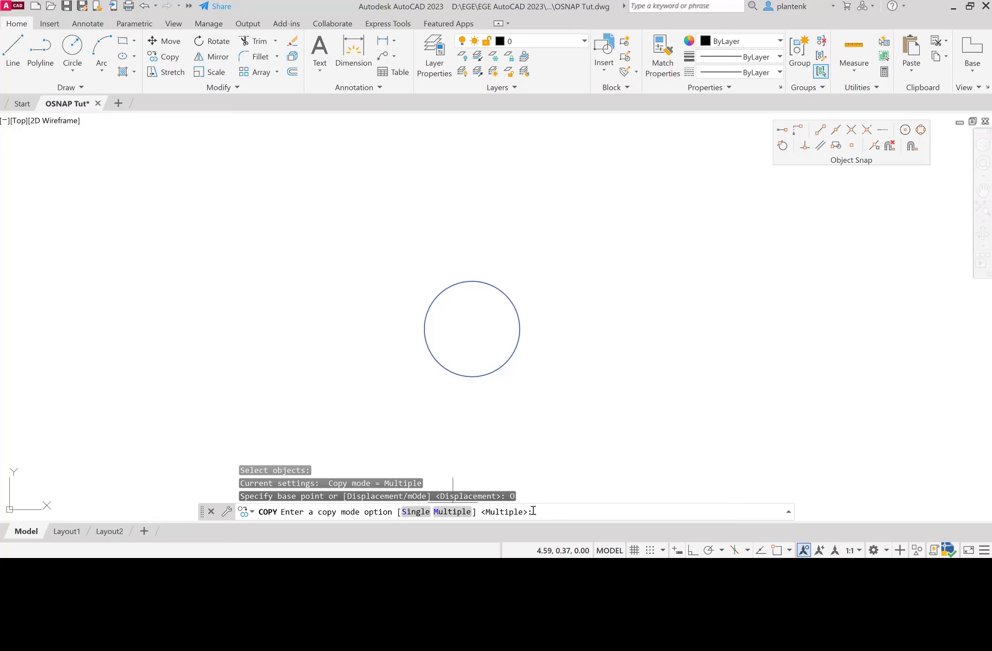
pyautogui.click(452, 512)
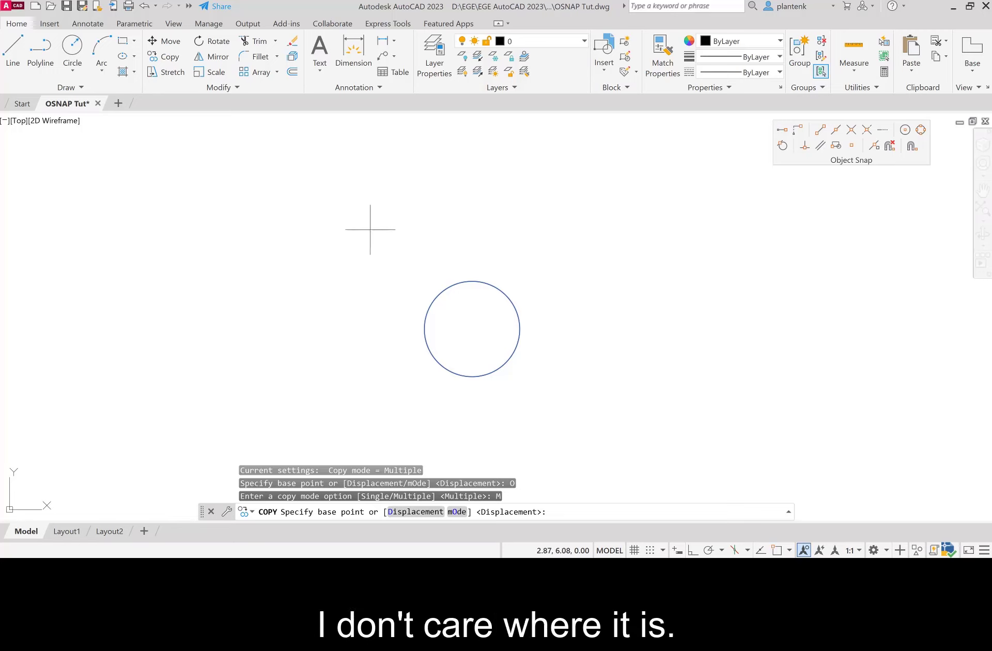
pyautogui.click(369, 229)
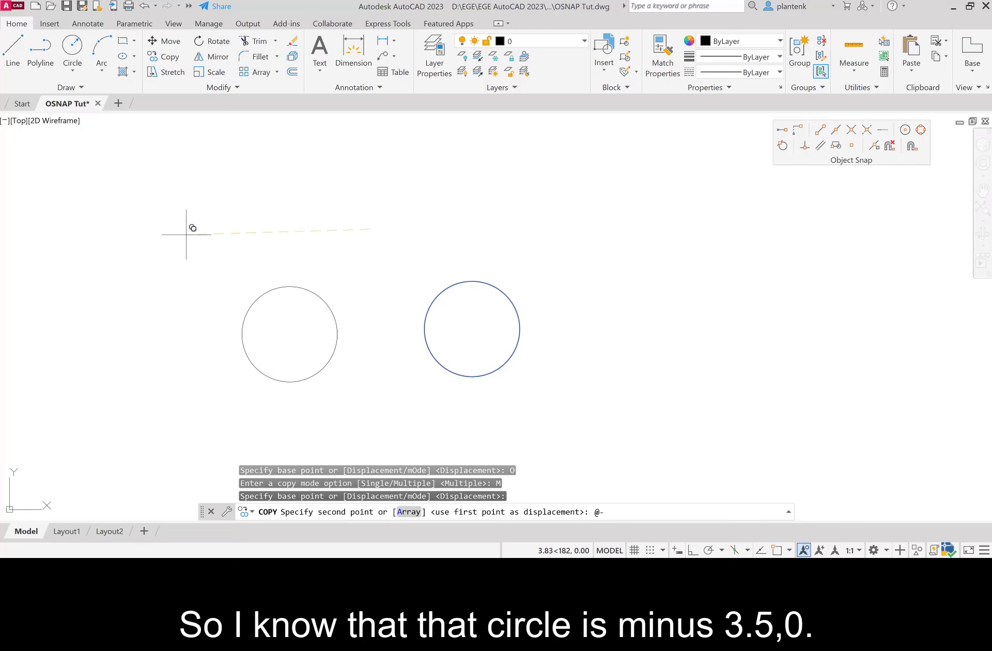
pyautogui.write('.5')
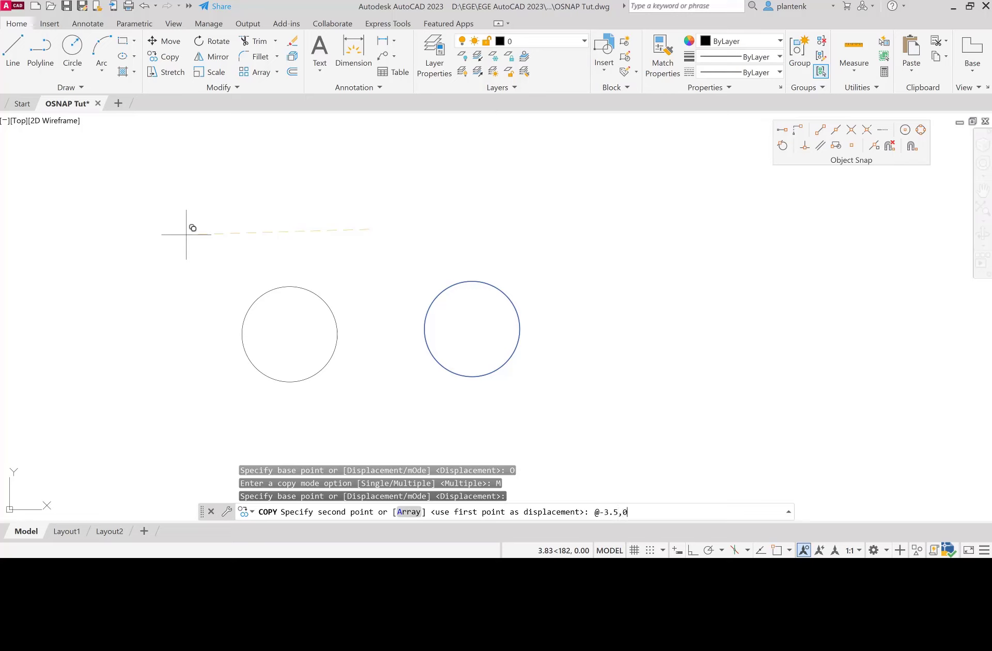
pyautogui.press('Return')
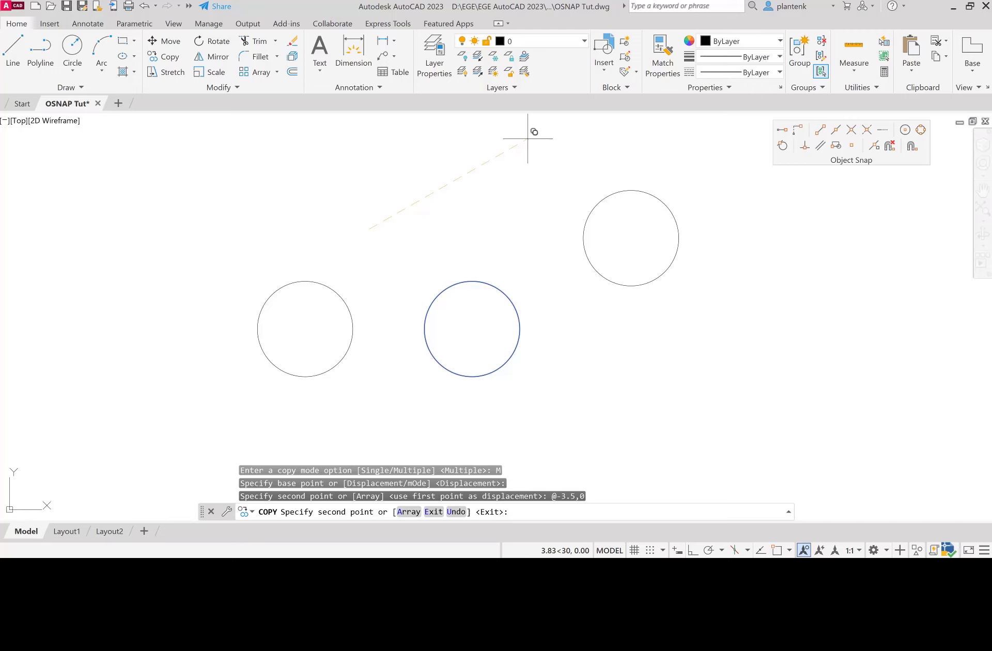
# - Try to place a second copy of the circle at 2.5,2 without relative coordinates, and undo that copy
pyautogui.write('2.5,2')
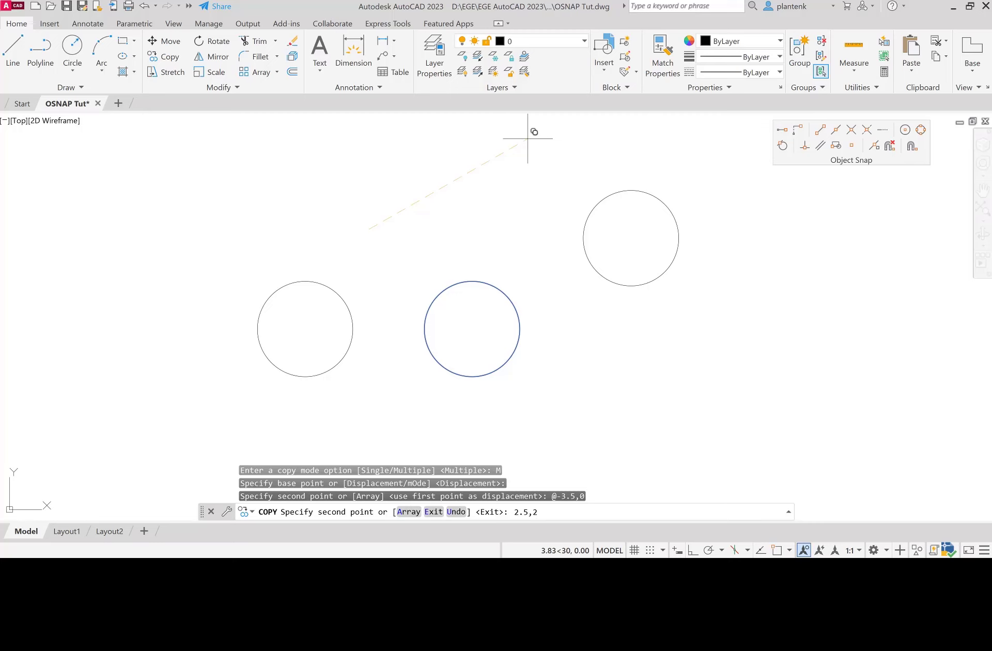
pyautogui.press('Return')
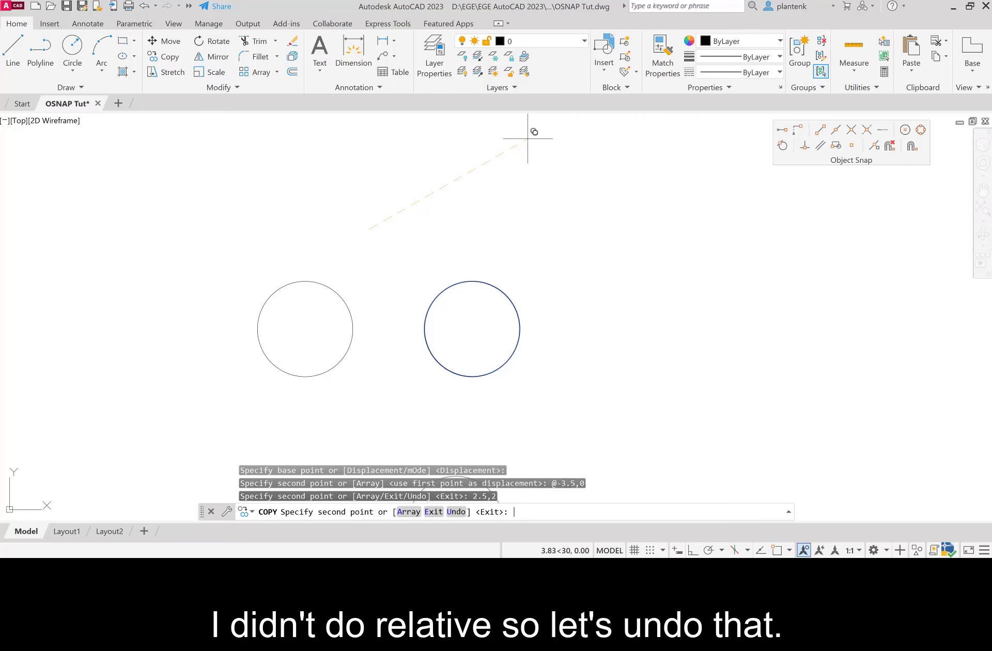
pyautogui.hotkey('ctrl', 'z')
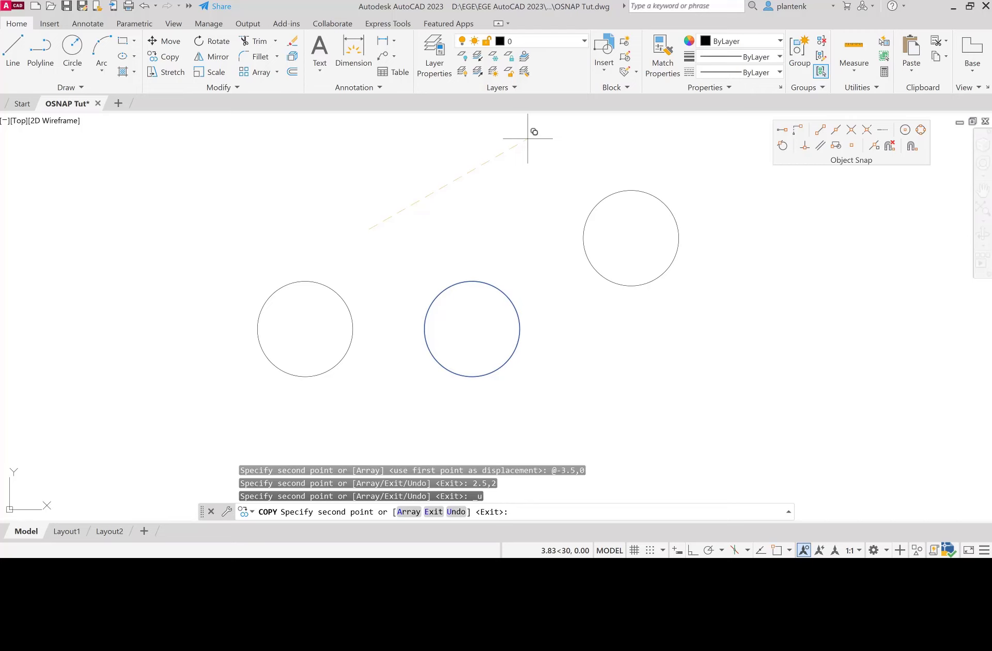
# - Place two more copies of the circle at the relative points @2.5,2 and @2.5,-2, and finish copying
pyautogui.write('@2.5,2')
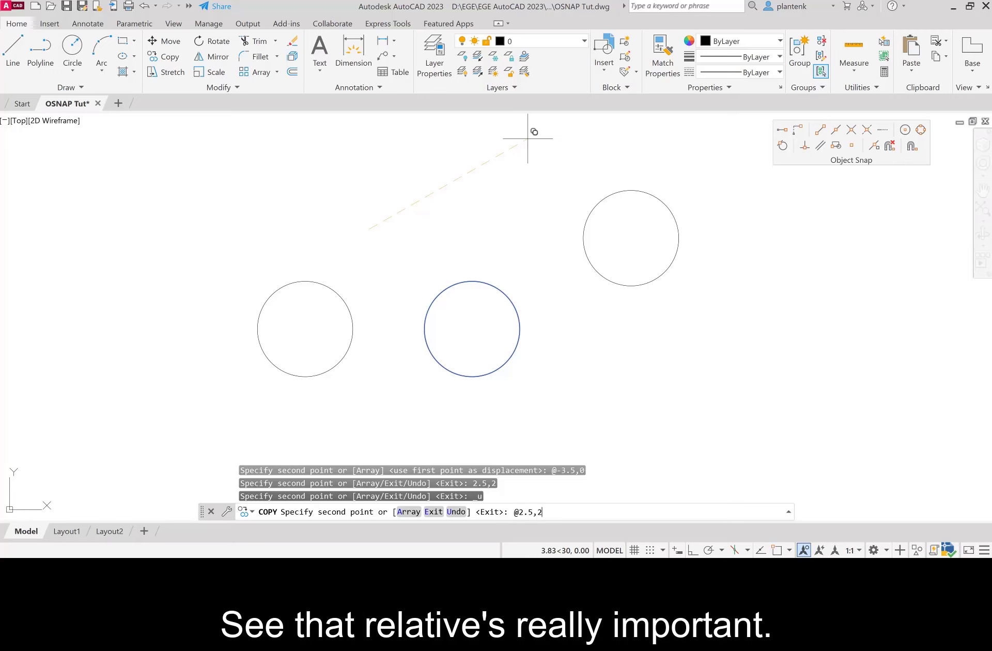
pyautogui.press('Return')
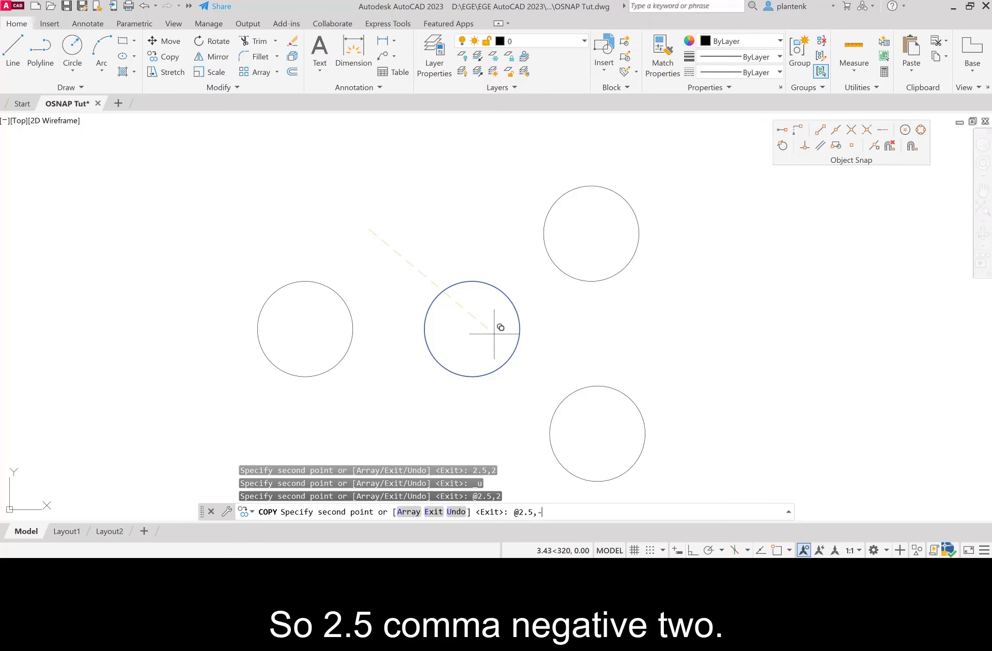
pyautogui.press('Return')
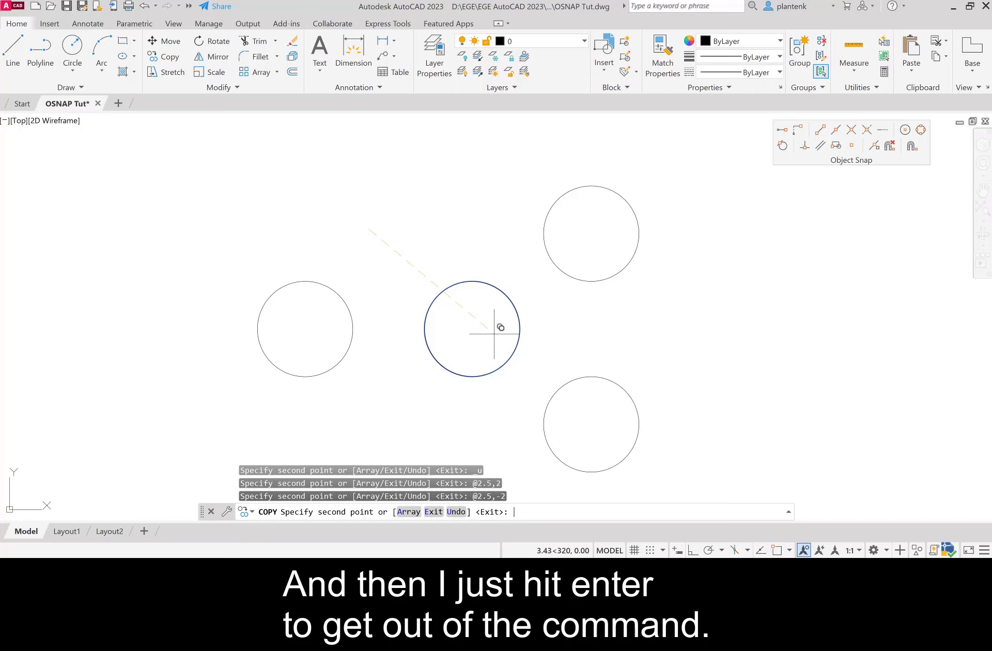
pyautogui.press('Return')
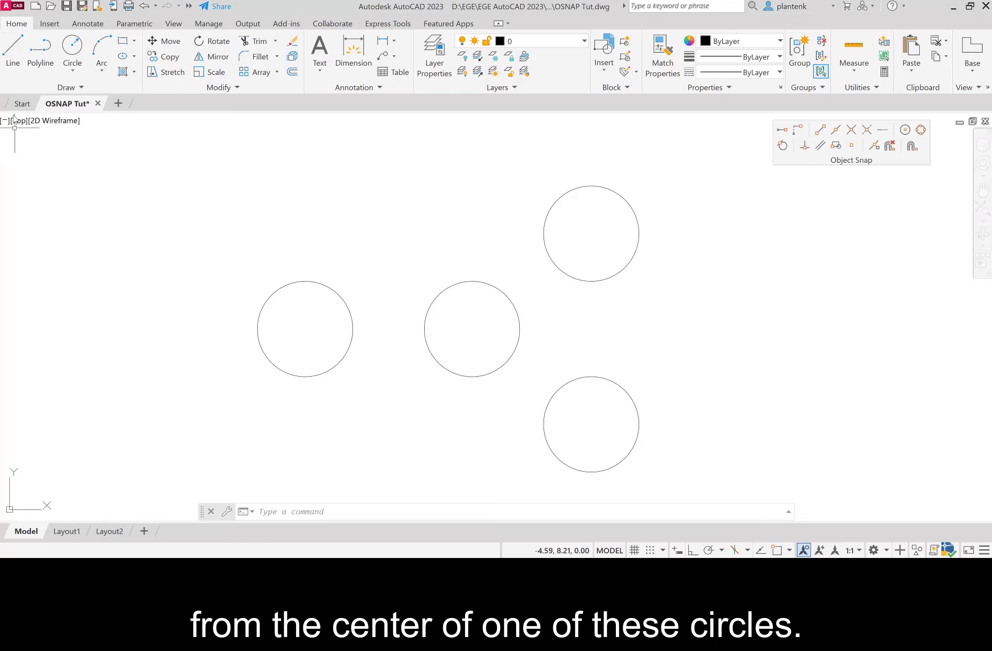
pyautogui.click(13, 48)
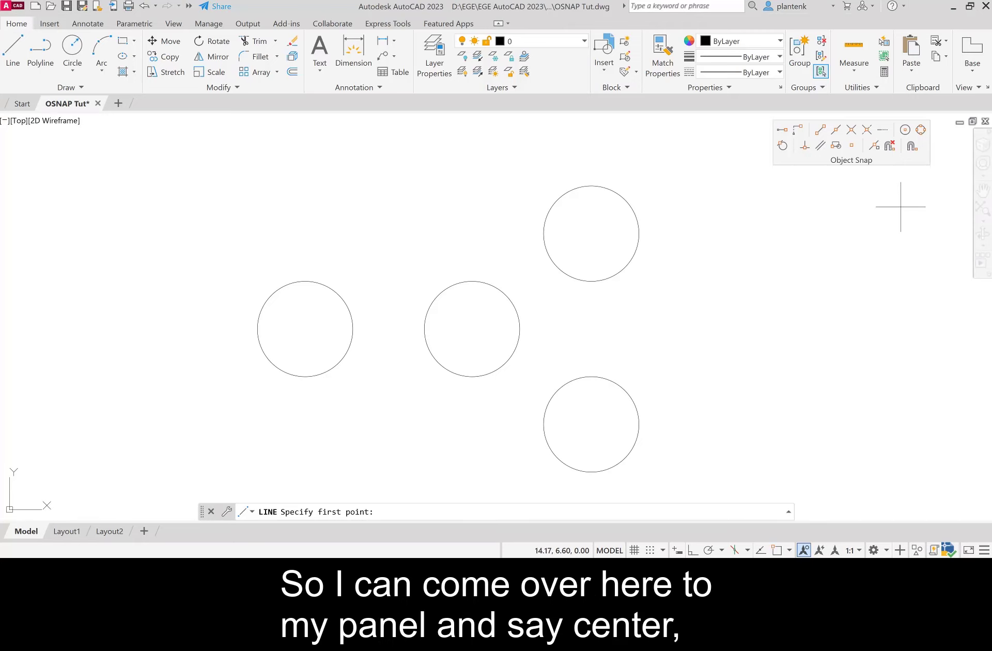
pyautogui.click(905, 131)
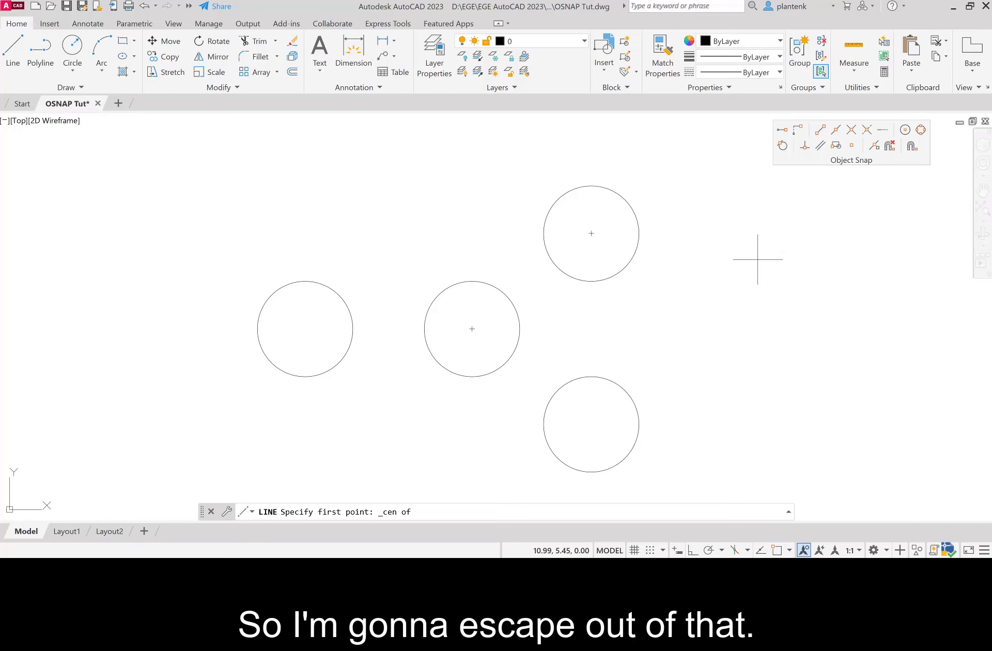
pyautogui.press('Escape')
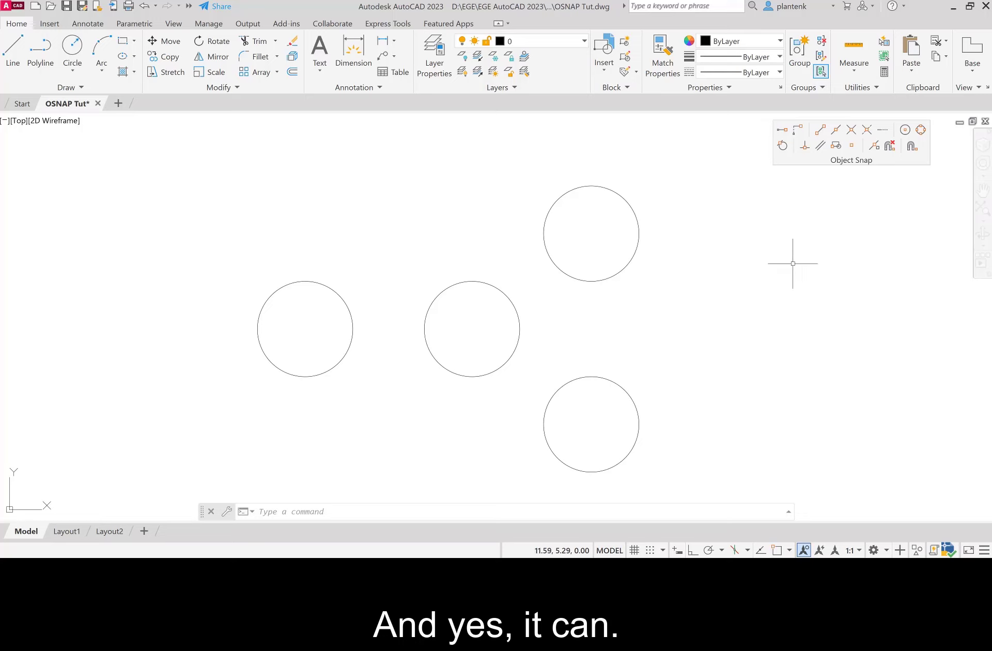
# - Enable the Tangent and Perpendicular running object snaps alongside Endpoint, Center, Intersection and Extension
pyautogui.click(911, 148)
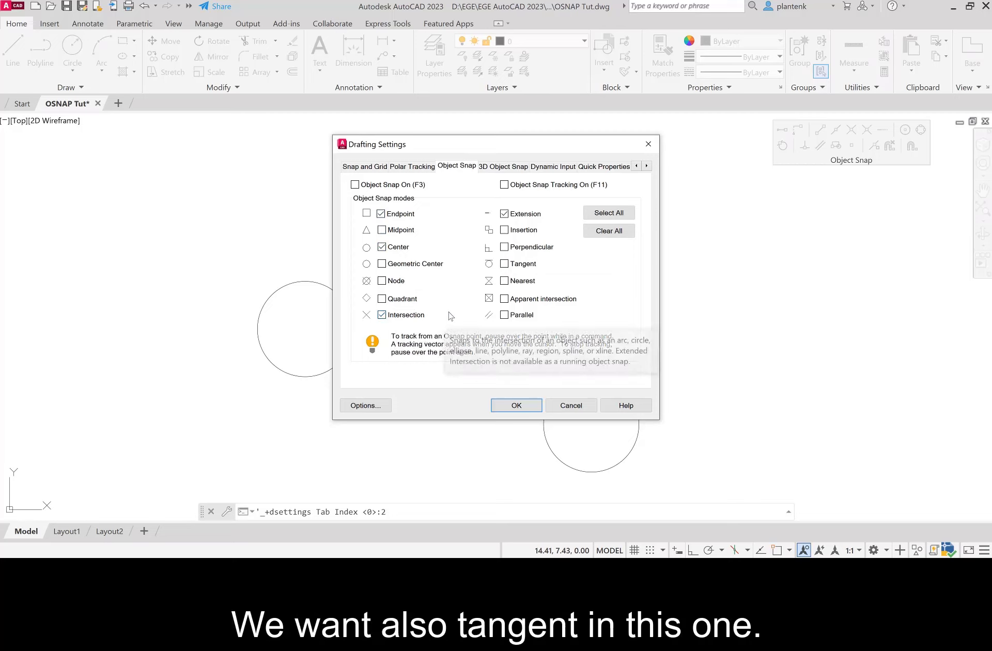
pyautogui.click(505, 264)
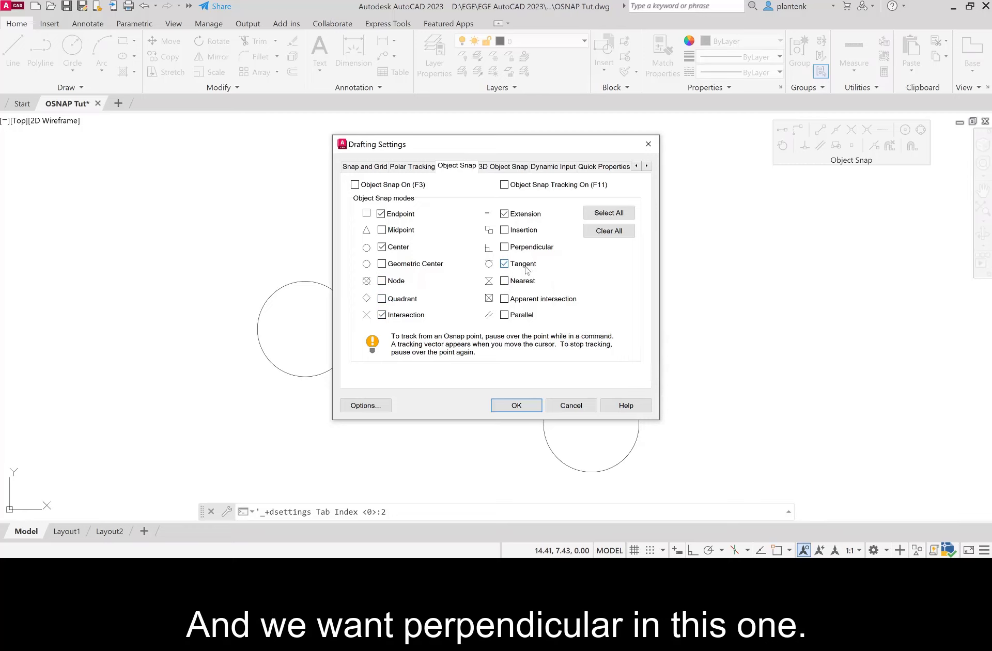
pyautogui.click(504, 247)
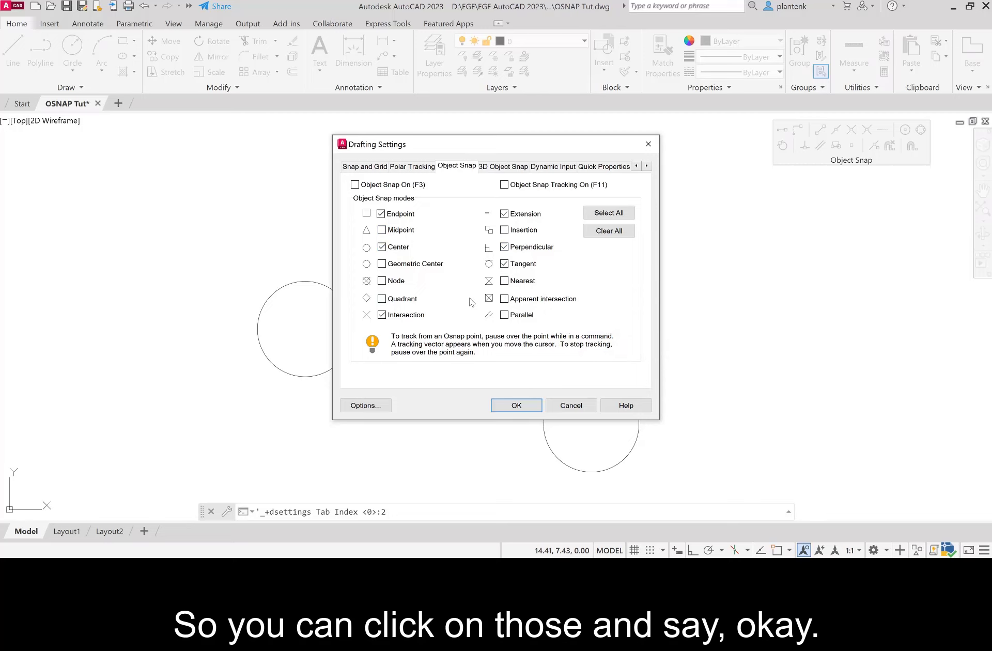
pyautogui.click(517, 405)
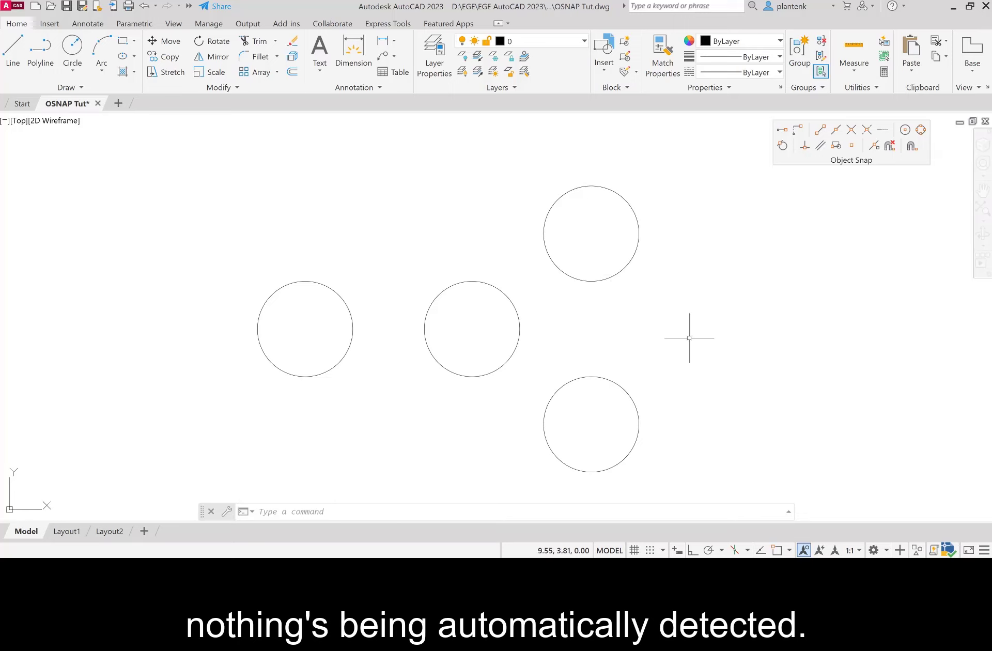
# - Turn on running object snaps while the Line command is active, and leave the command without drawing a line
pyautogui.click(13, 51)
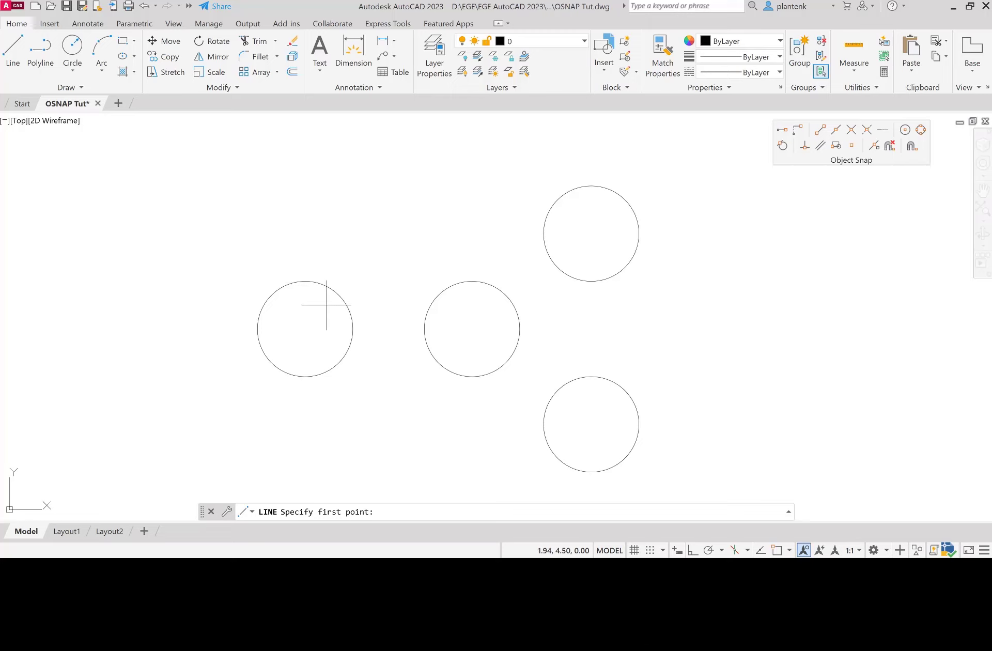
pyautogui.click(776, 550)
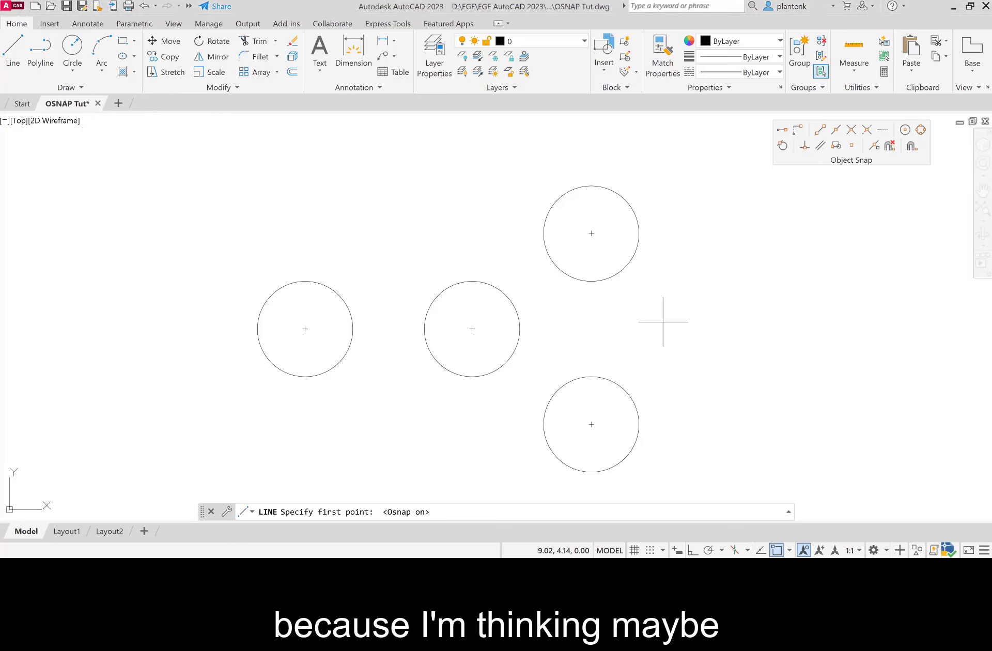
pyautogui.press('Escape')
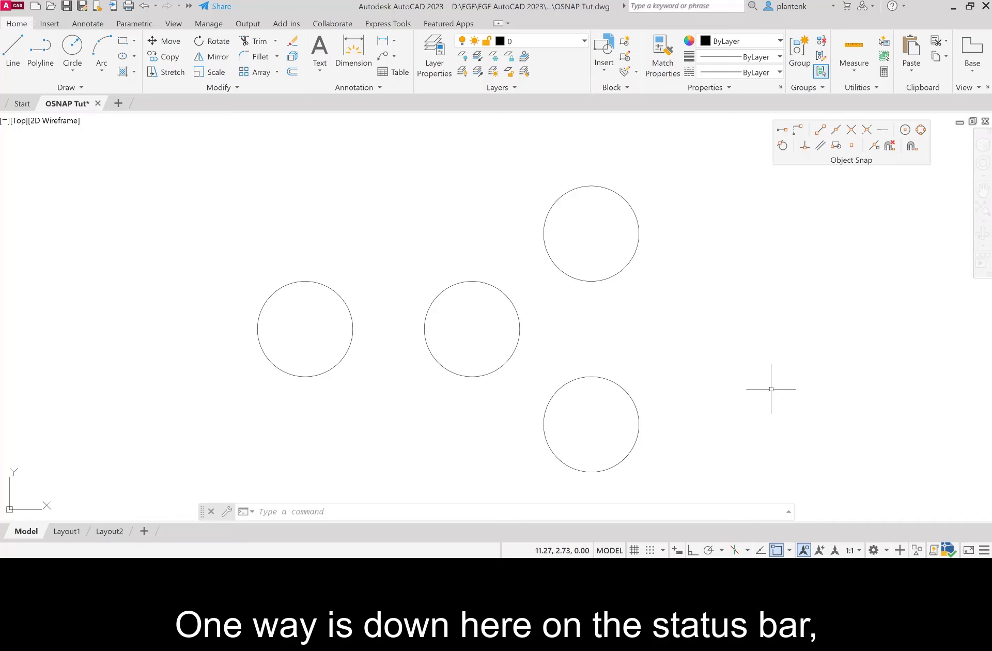
# - Review the enabled object snap modes in the Drafting Settings and close them without changes
pyautogui.click(789, 551)
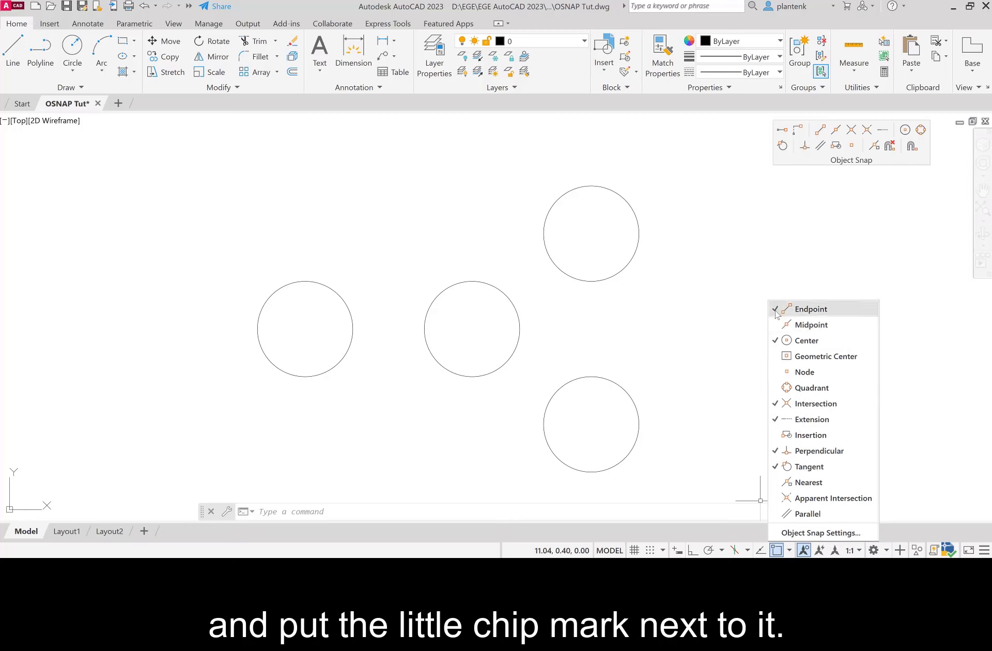
pyautogui.click(815, 535)
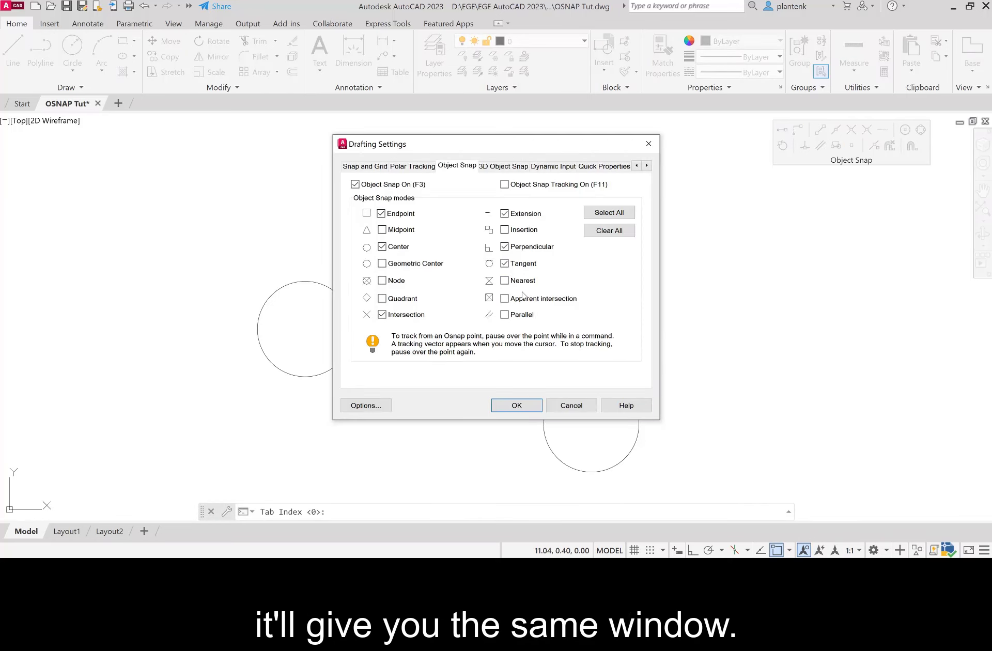
pyautogui.click(648, 146)
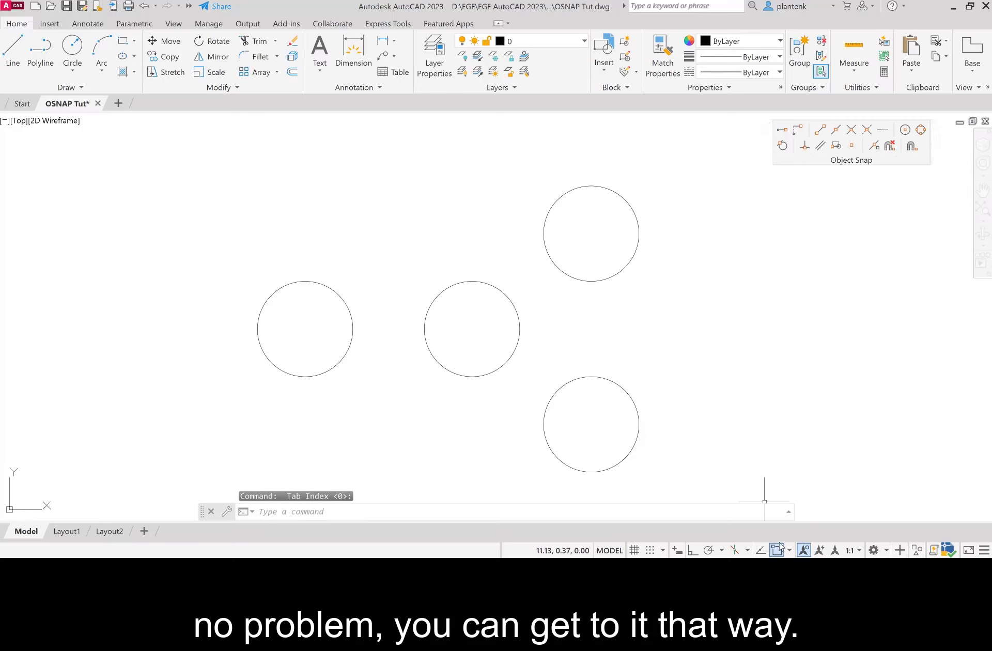
# - Try a smaller AutoSnap marker size in the Drafting options, restore the size, and close the options discarding the changes
pyautogui.click(12, 7)
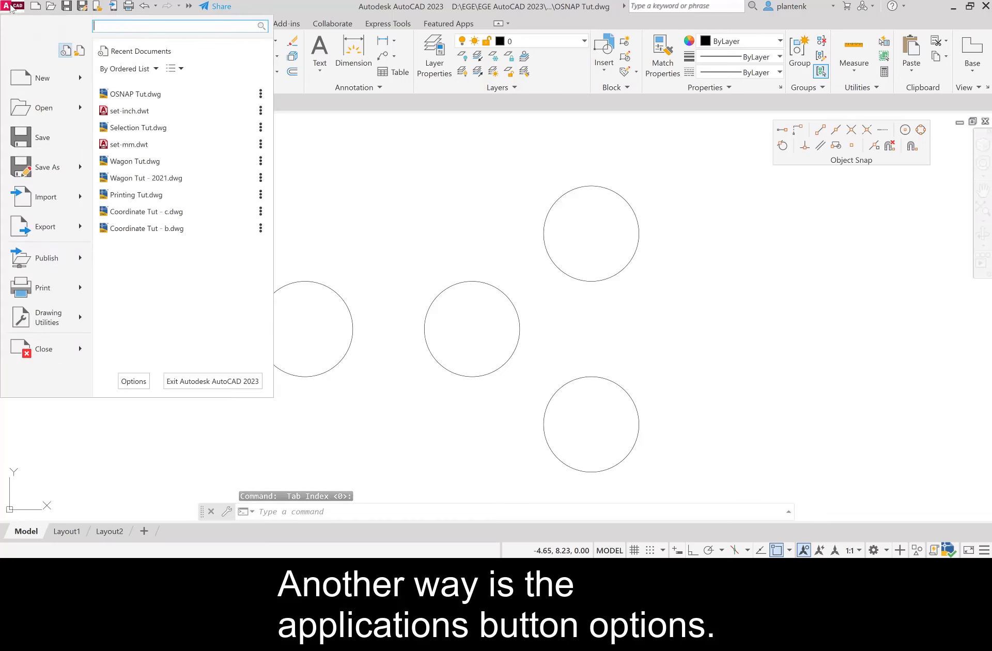
pyautogui.click(133, 381)
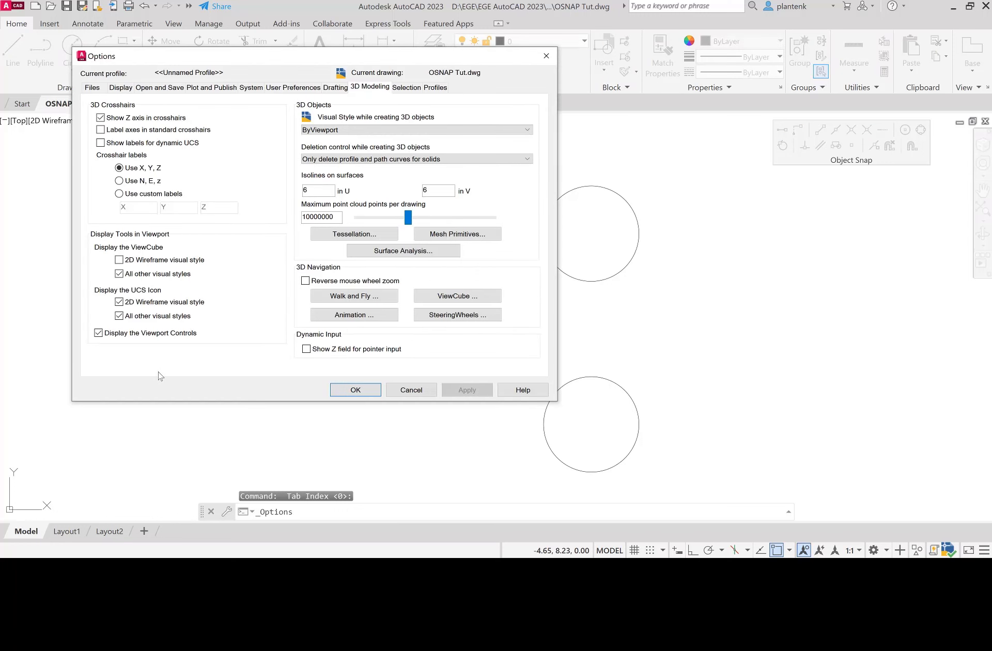
pyautogui.click(334, 88)
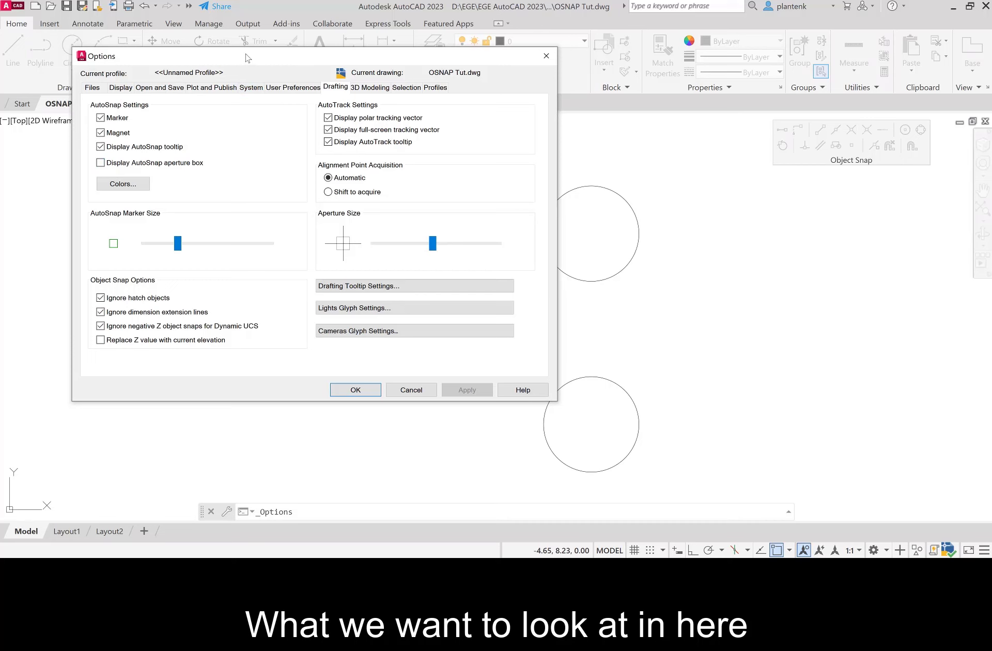
pyautogui.moveTo(247, 57); pyautogui.dragTo(249, 121)
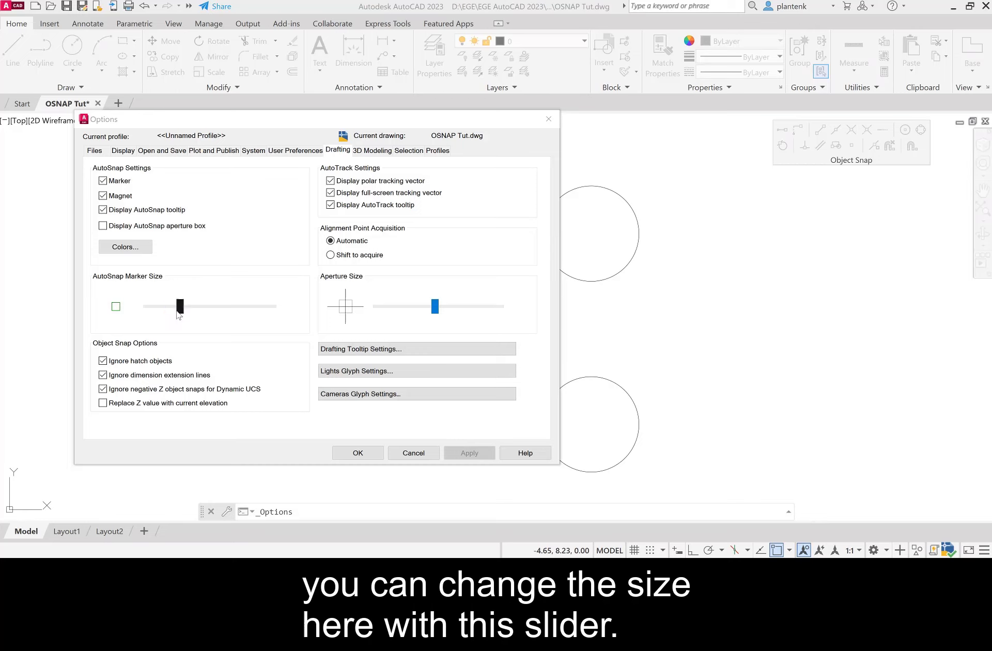
pyautogui.moveTo(180, 312)
pyautogui.mouseDown()
pyautogui.moveTo(272, 312)
pyautogui.moveTo(150, 312)
pyautogui.moveTo(174, 311)
pyautogui.mouseUp()
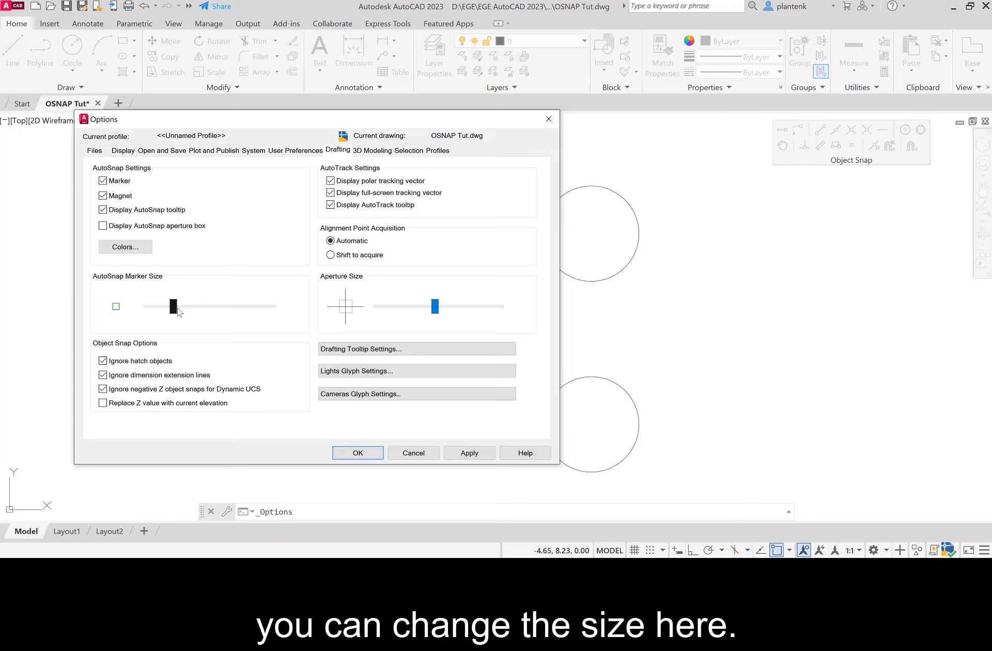
pyautogui.click(180, 309)
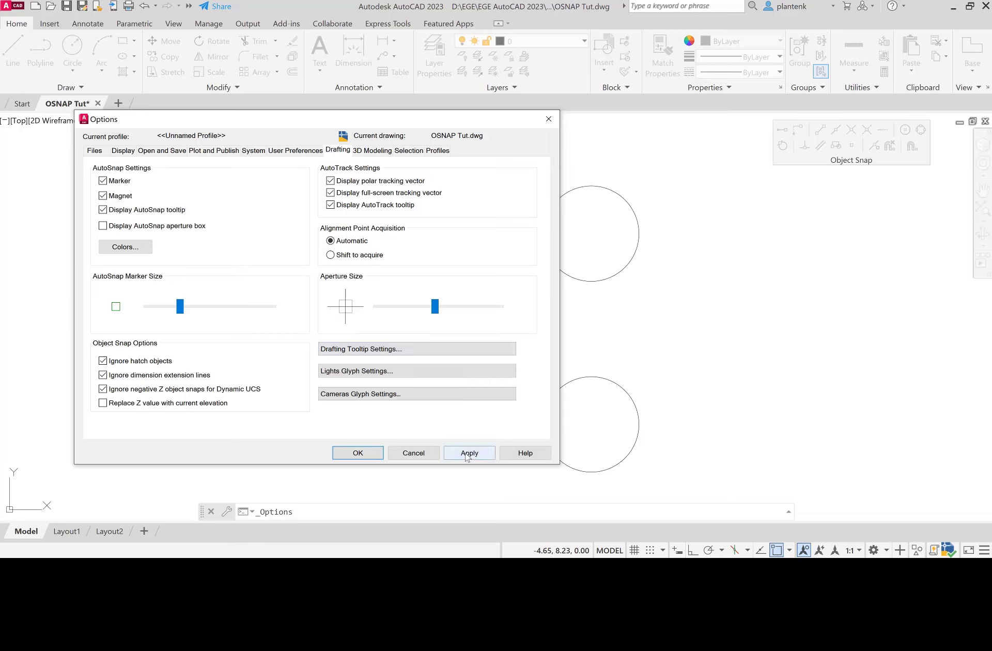
pyautogui.click(408, 454)
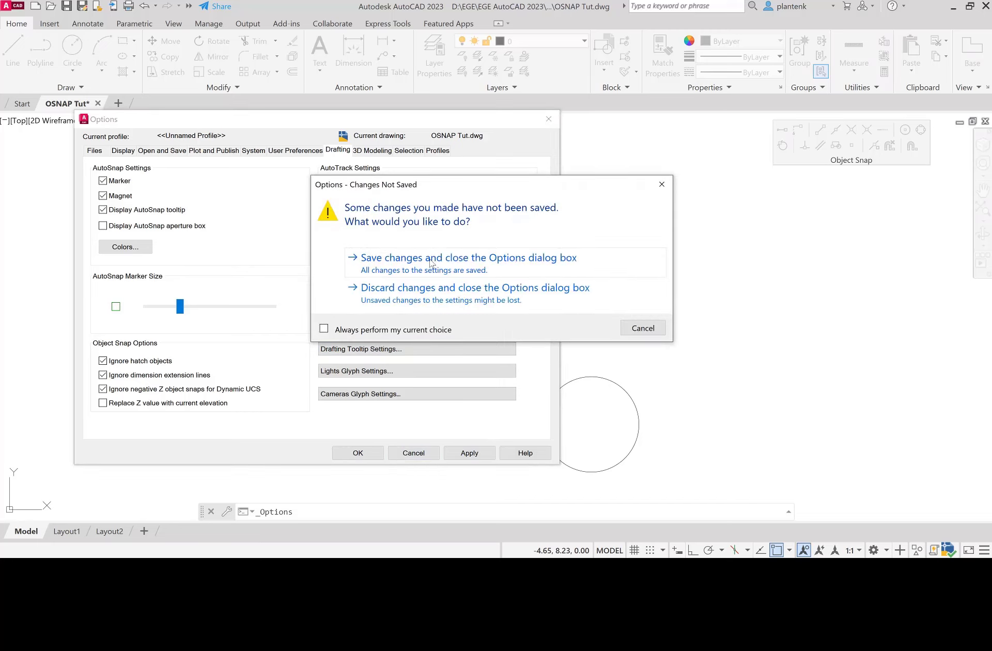
pyautogui.click(438, 289)
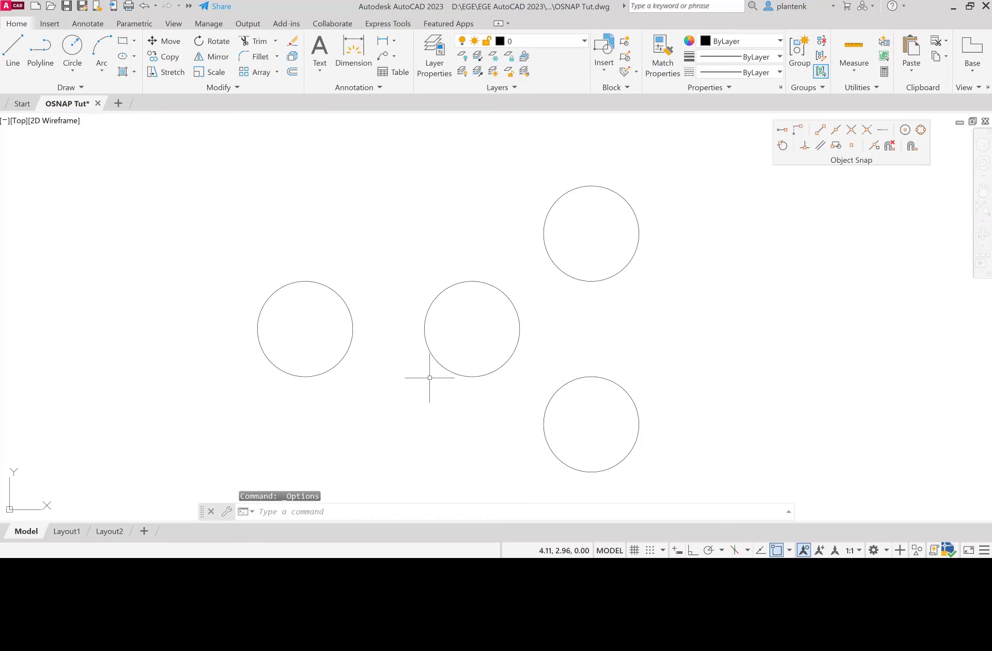